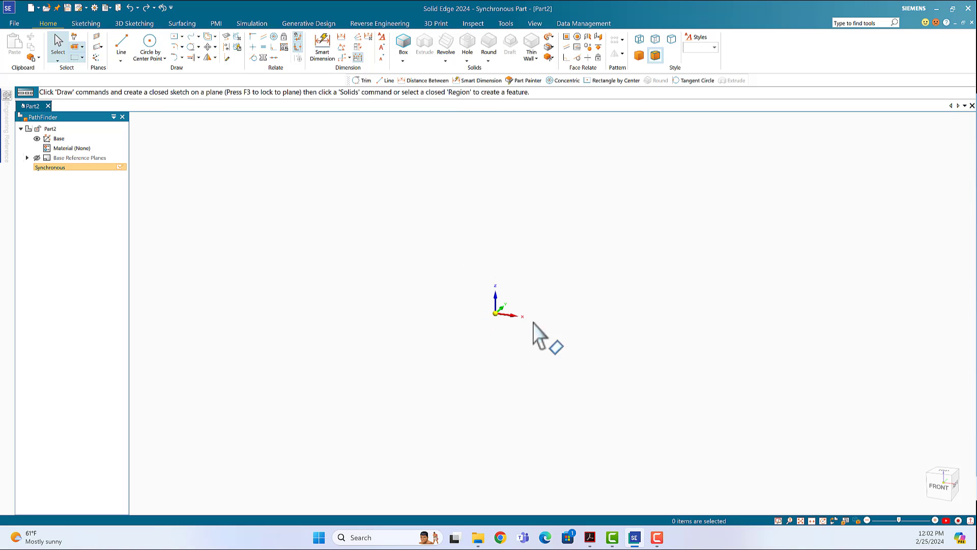
Sketch a center rectangle 100 mm wide and 7 mm high on the front (xz) plane, centred on the origin.
{"action": "left_click", "coordinate": [182, 36]}
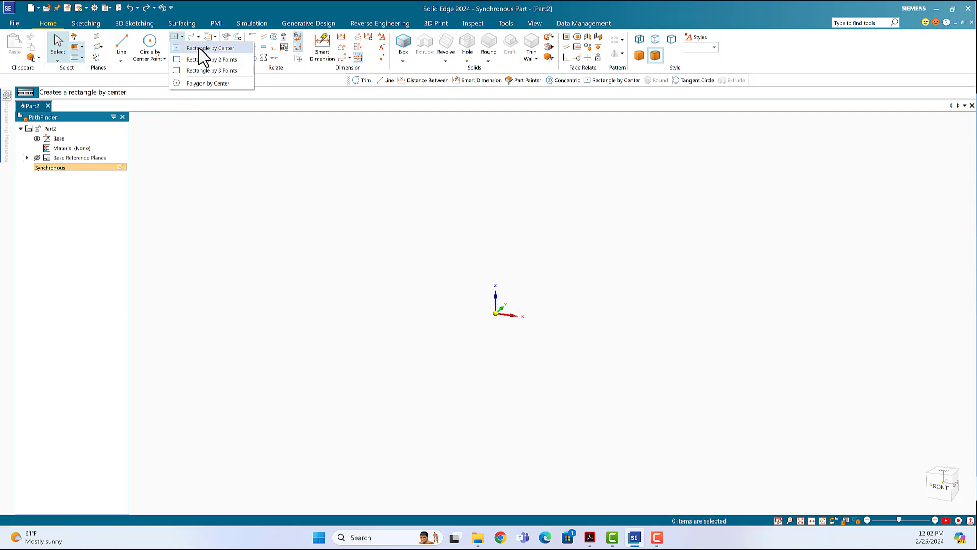
{"action": "left_click", "coordinate": [199, 48]}
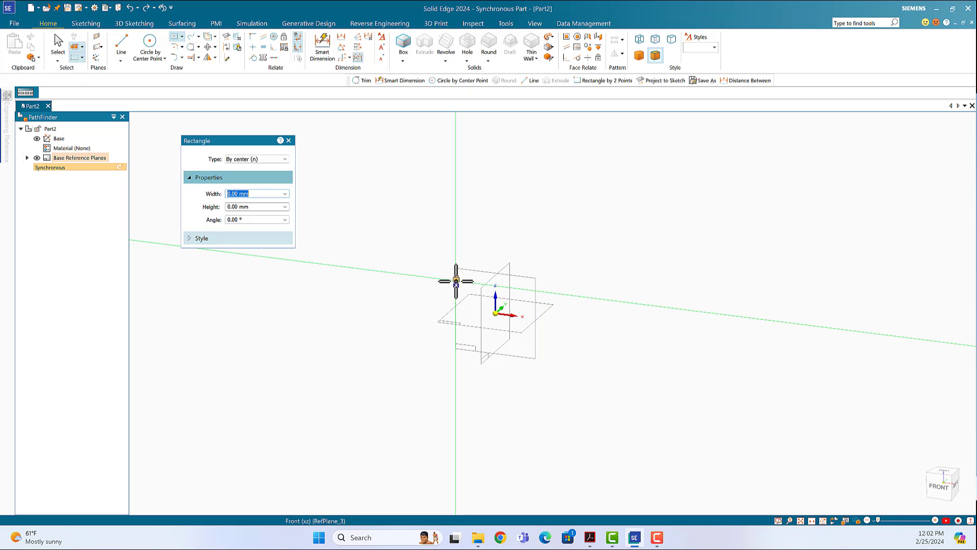
{"action": "key", "text": "F3"}
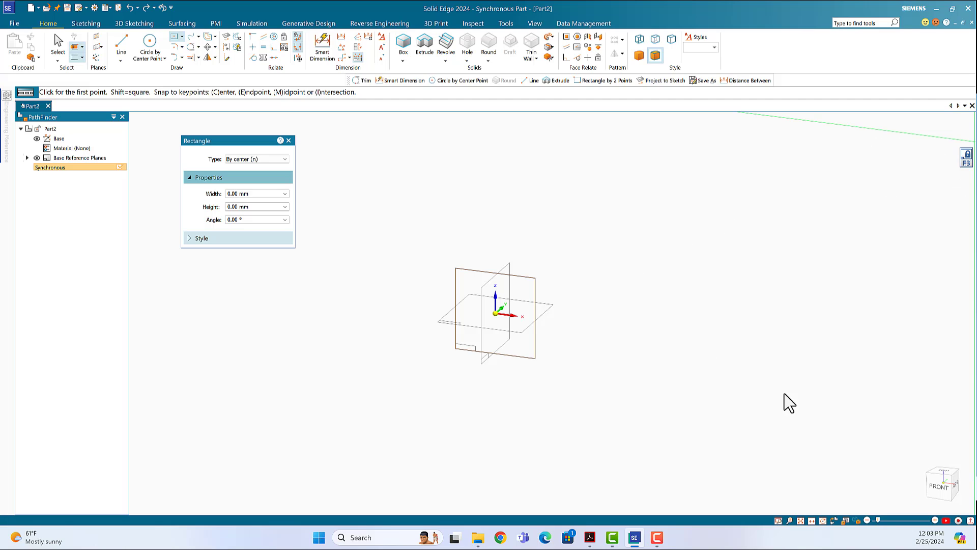
{"action": "left_click", "coordinate": [934, 487]}
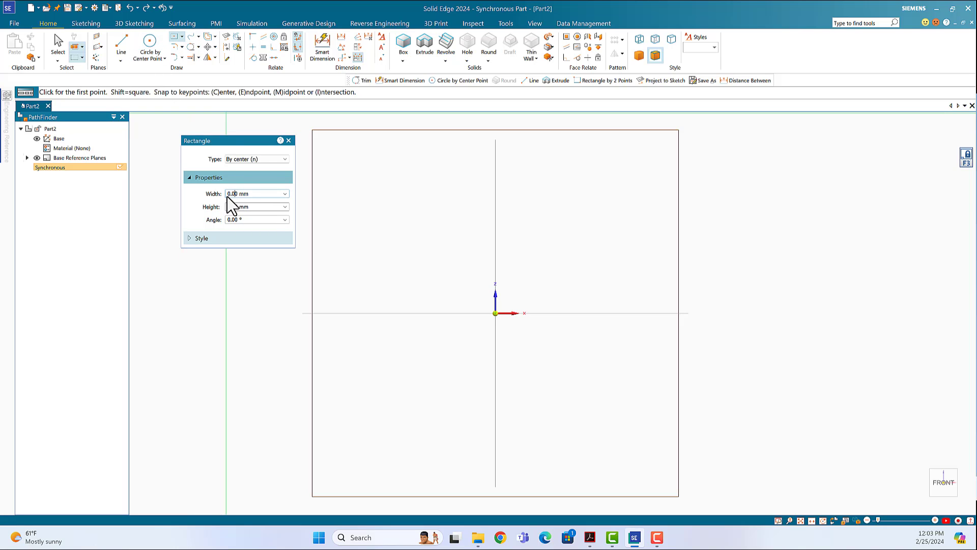
{"action": "left_click_drag", "start_coordinate": [227, 196], "coordinate": [235, 201]}
{"action": "key", "text": "Return"}
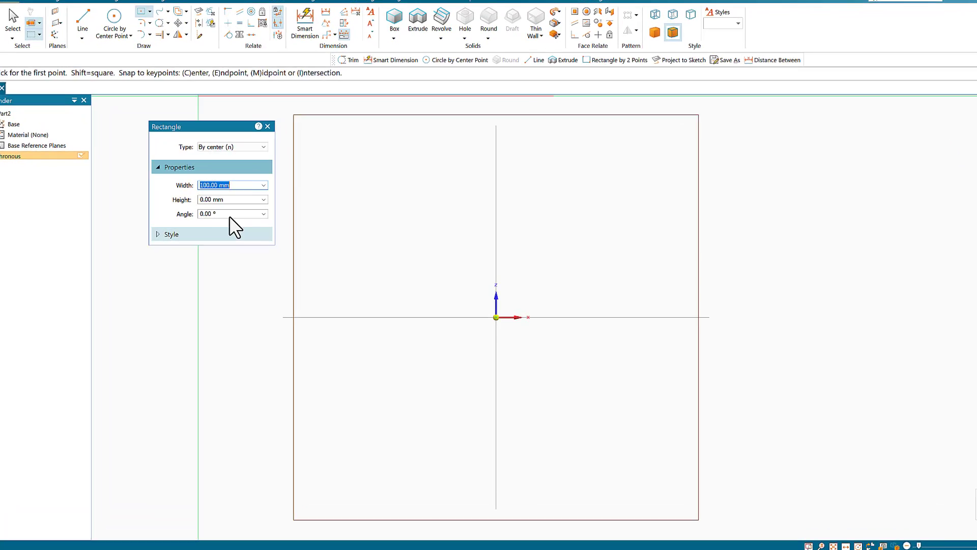
{"action": "left_click", "coordinate": [234, 207]}
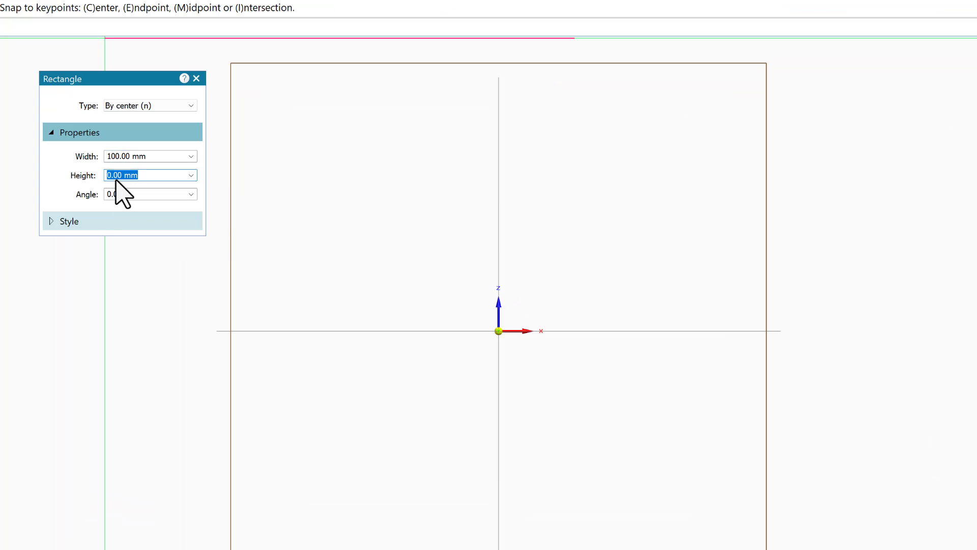
{"action": "type", "text": "7"}
{"action": "key", "text": "Return"}
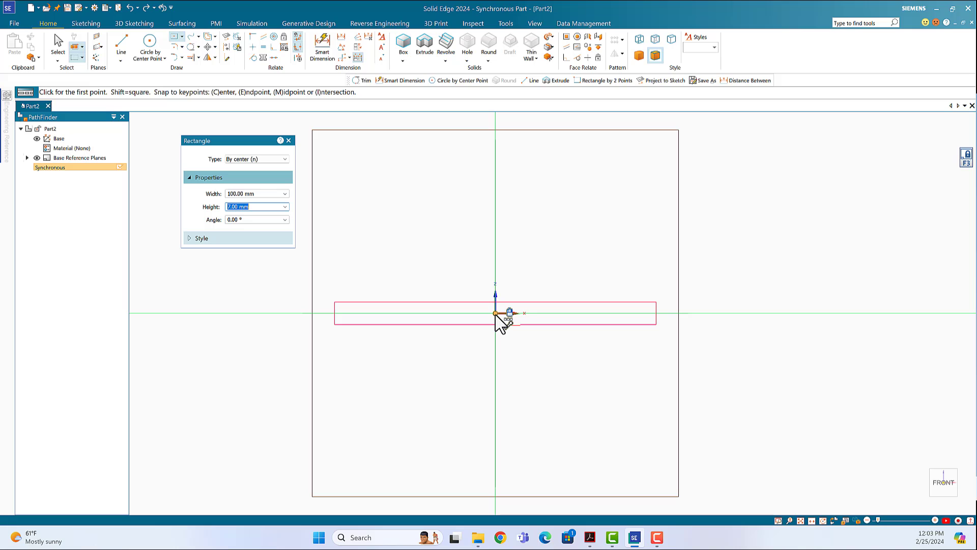
{"action": "left_click", "coordinate": [494, 315]}
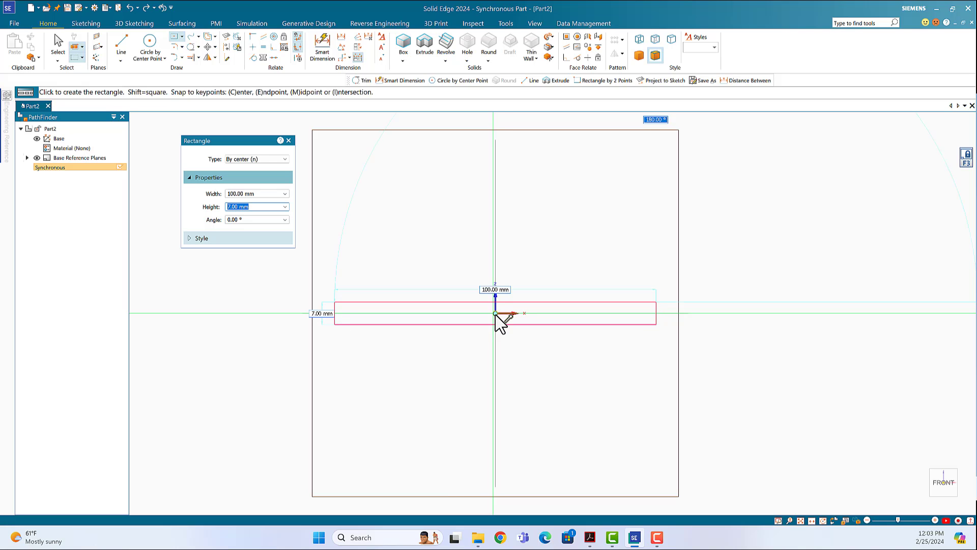
{"action": "left_click", "coordinate": [496, 316]}
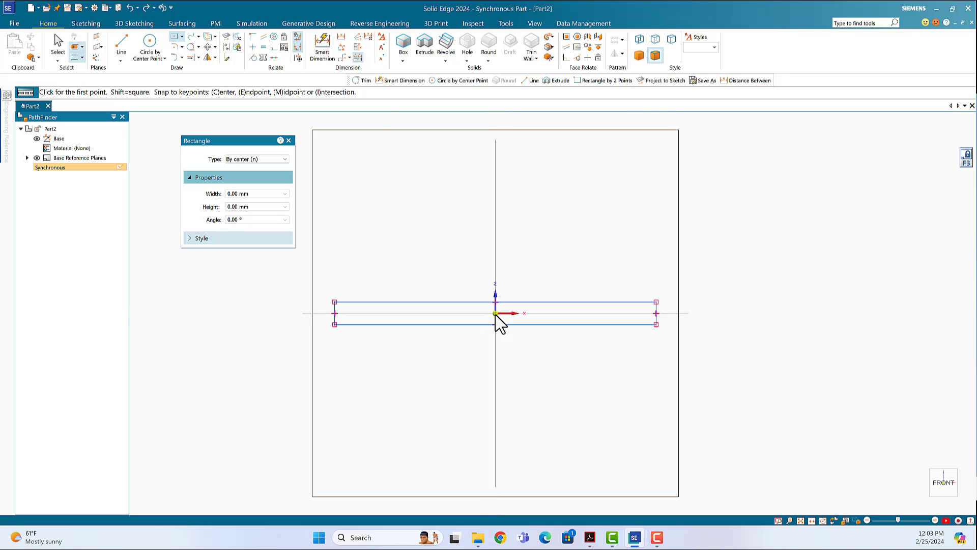
Add driving dimensions to the rectangle's bottom edge and its right edge.
{"action": "left_click", "coordinate": [311, 43]}
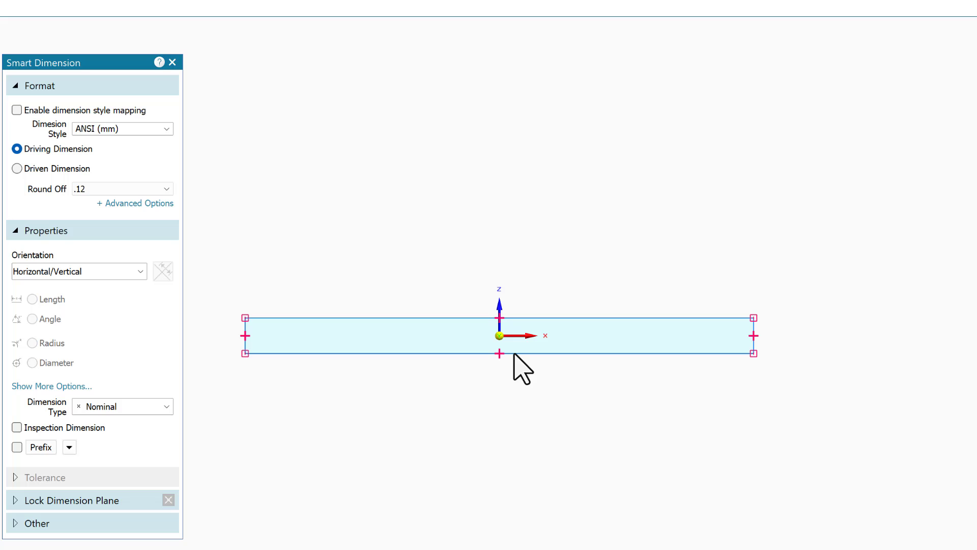
{"action": "left_click", "coordinate": [515, 354]}
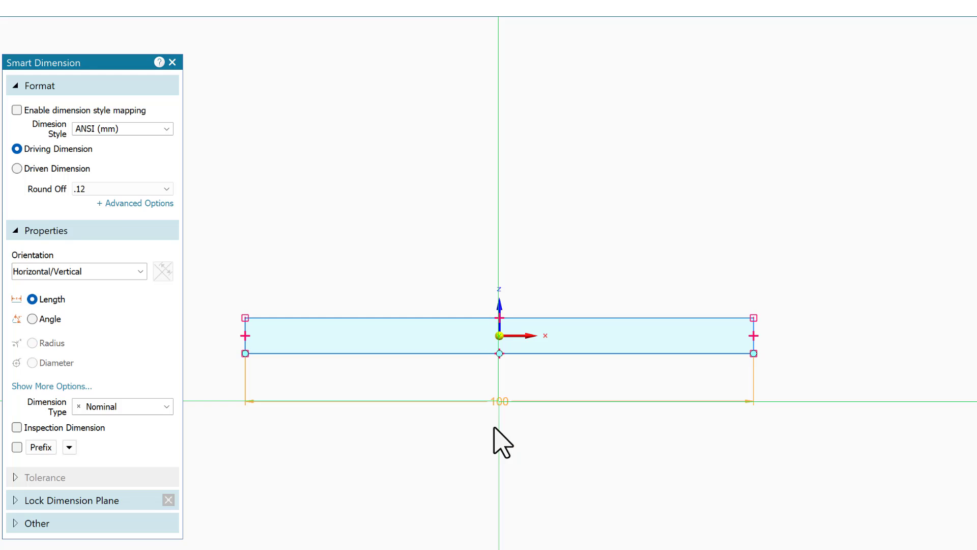
{"action": "left_click", "coordinate": [489, 527]}
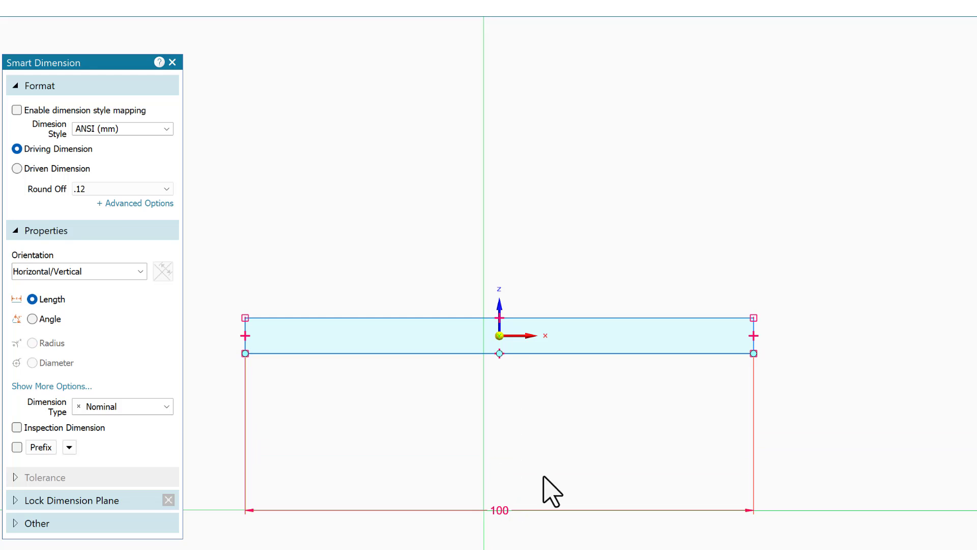
{"action": "key", "text": "Return"}
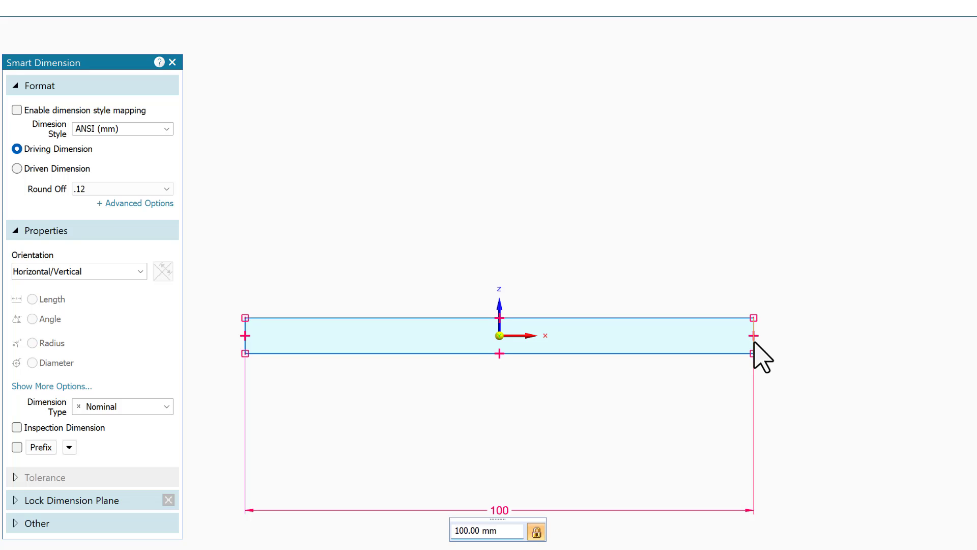
{"action": "left_click", "coordinate": [754, 345]}
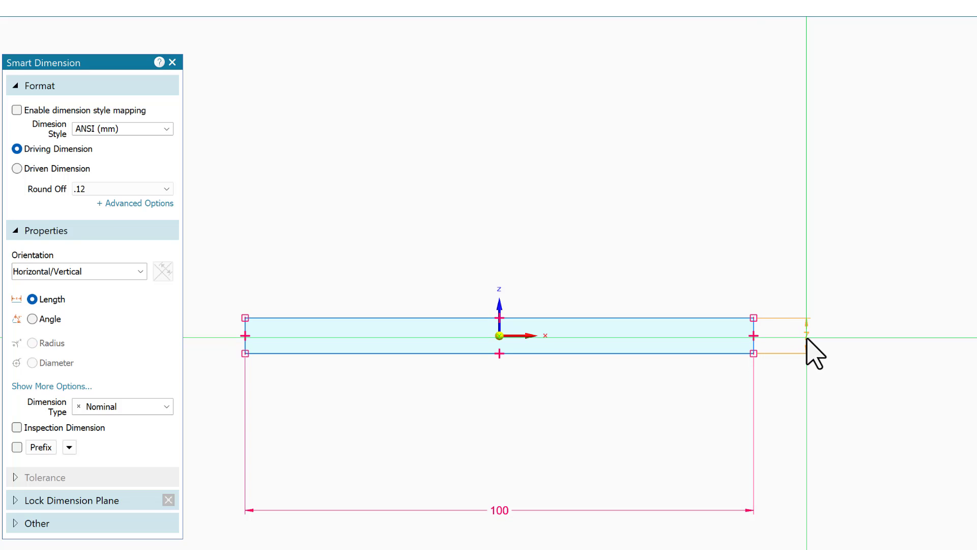
{"action": "left_click", "coordinate": [802, 299]}
{"action": "key", "text": "Return"}
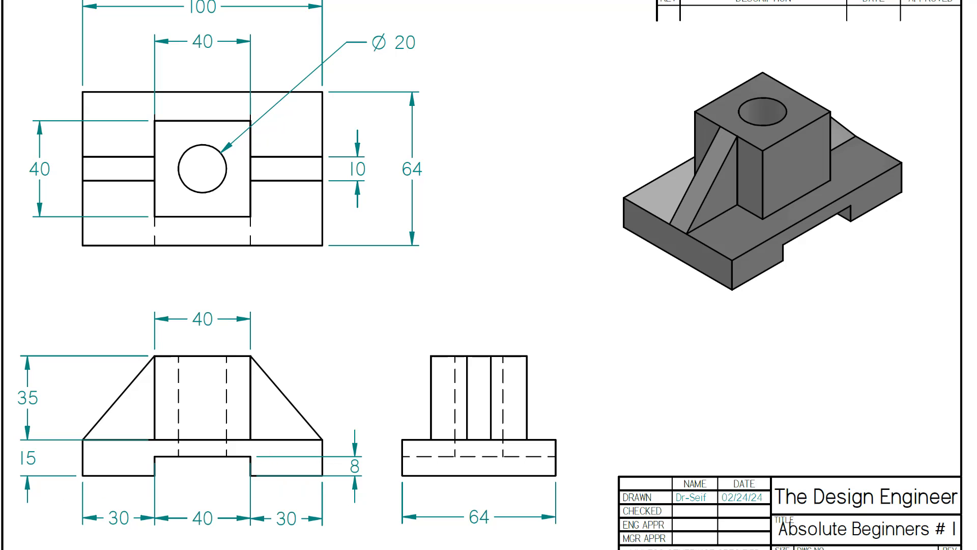
Back in Solid Edge, sketch a two-point rectangle 30 mm wide and about 17 mm high, extending down from the bar's lower-left corner.
{"action": "left_click", "coordinate": [646, 525]}
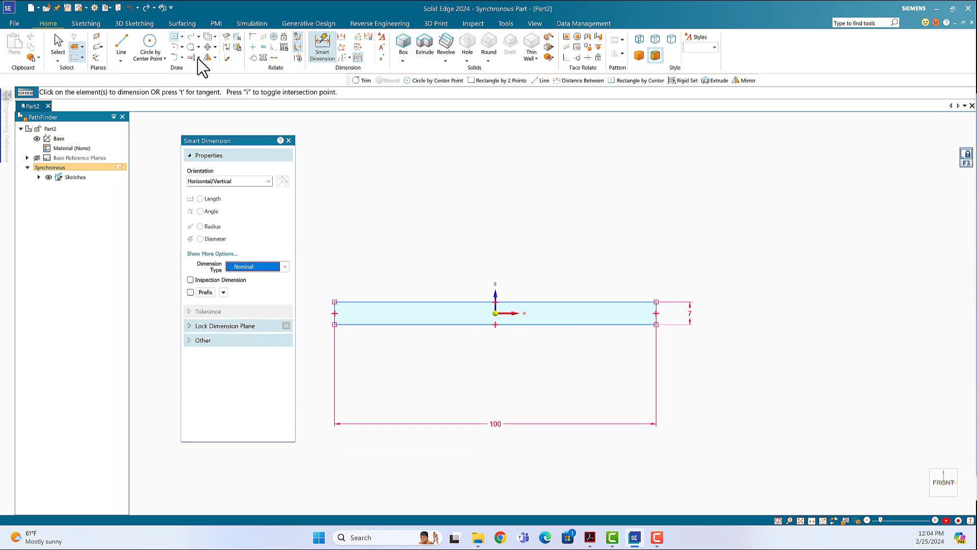
{"action": "left_click", "coordinate": [198, 57]}
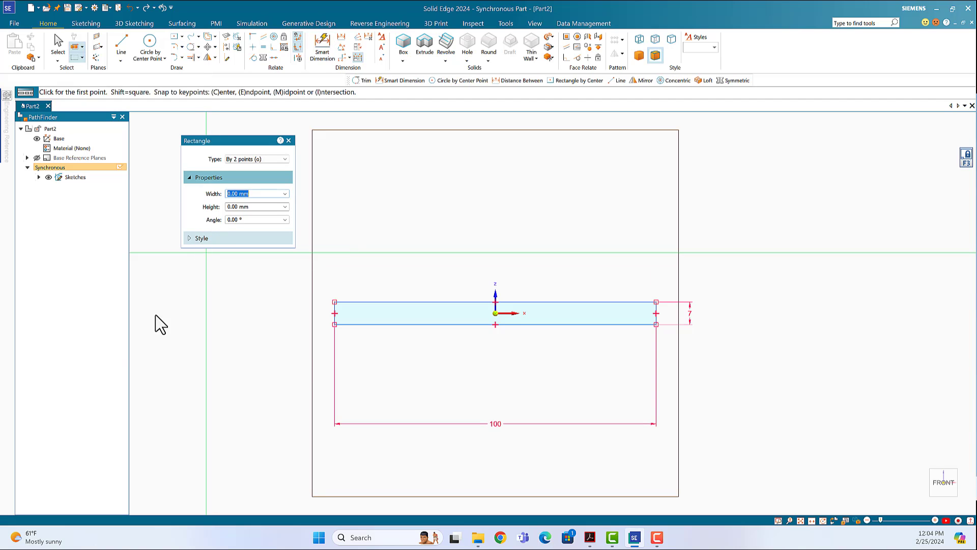
{"action": "left_click", "coordinate": [335, 324]}
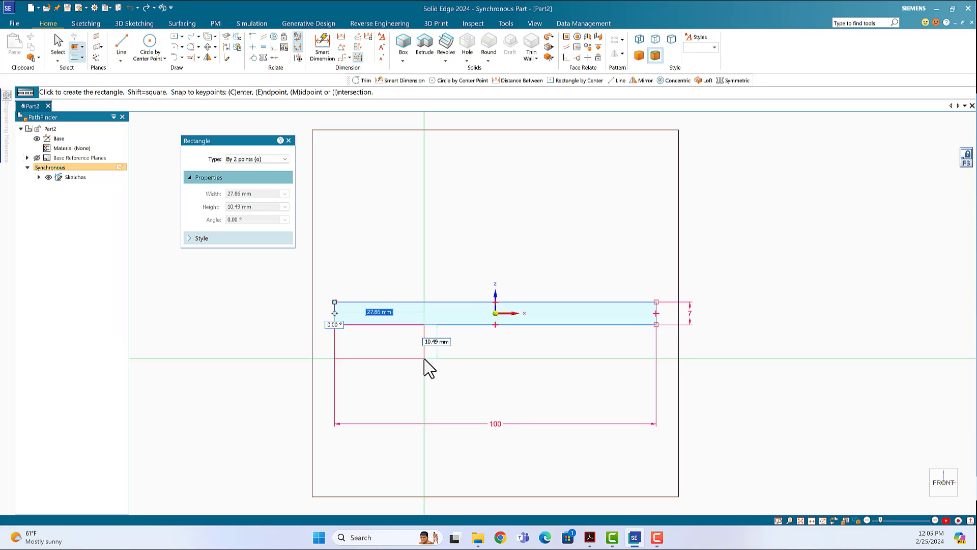
{"action": "type", "text": "30"}
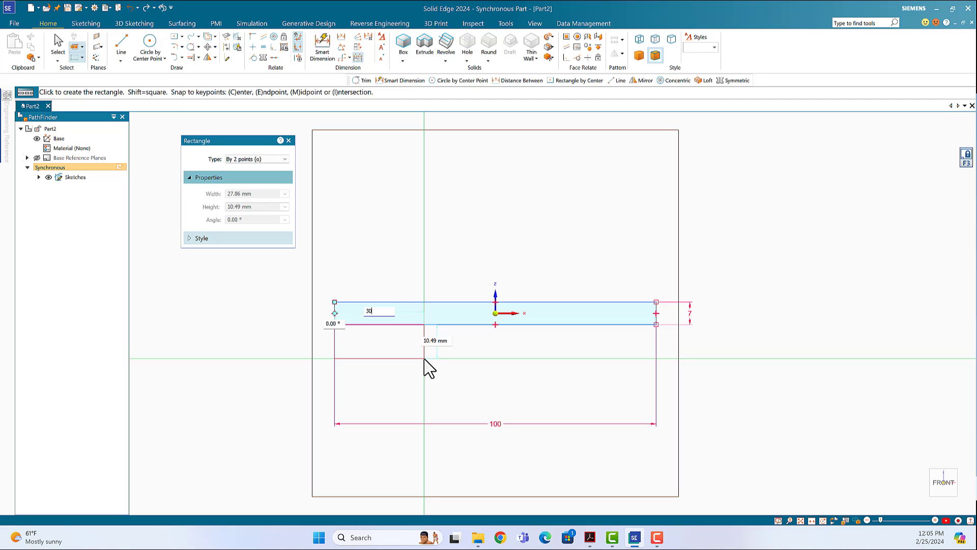
{"action": "key", "text": "Tab"}
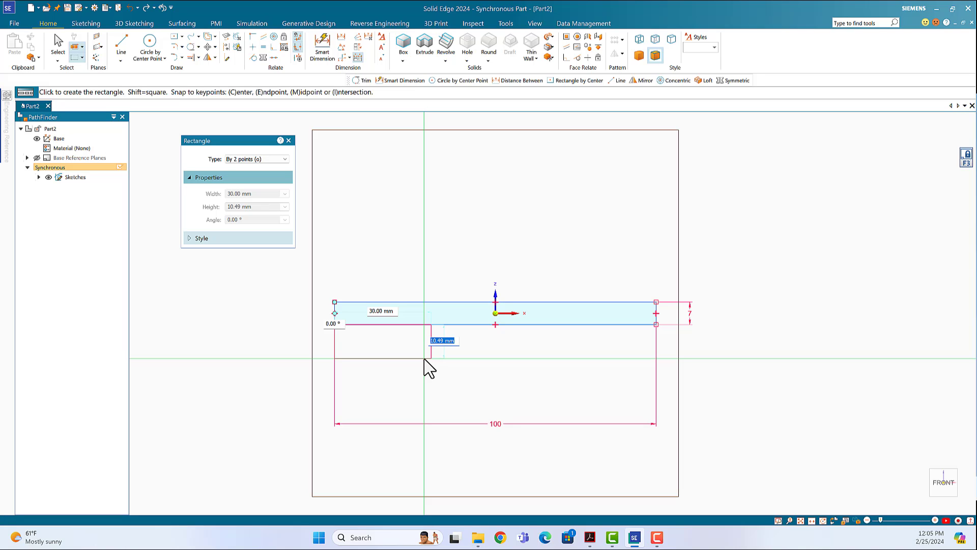
{"action": "type", "text": "8"}
{"action": "key", "text": "BackSpace"}
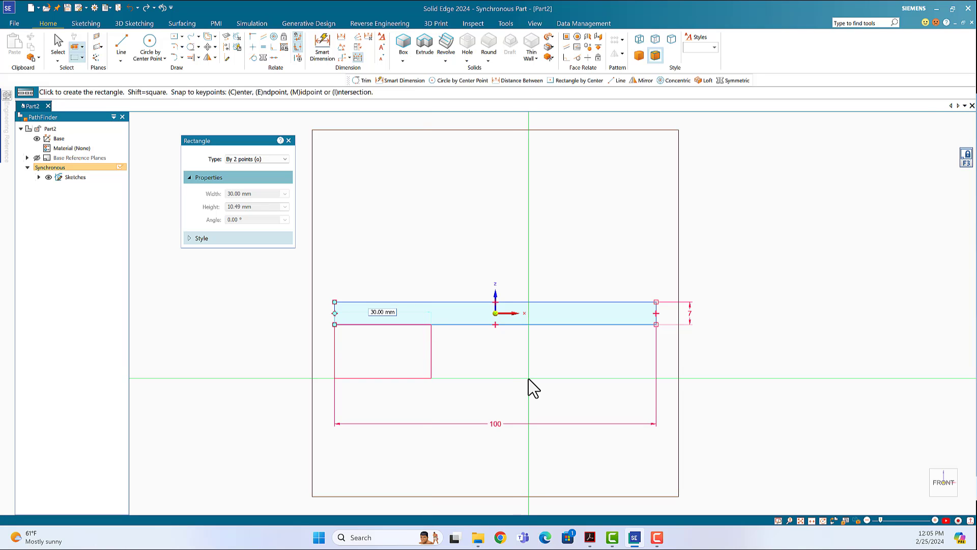
{"action": "key", "text": "Tab"}
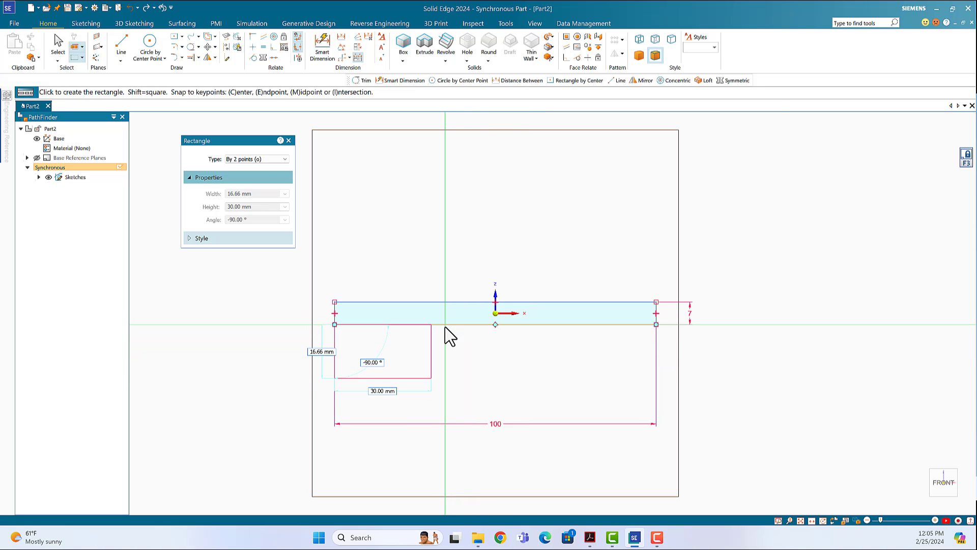
{"action": "left_click", "coordinate": [448, 335]}
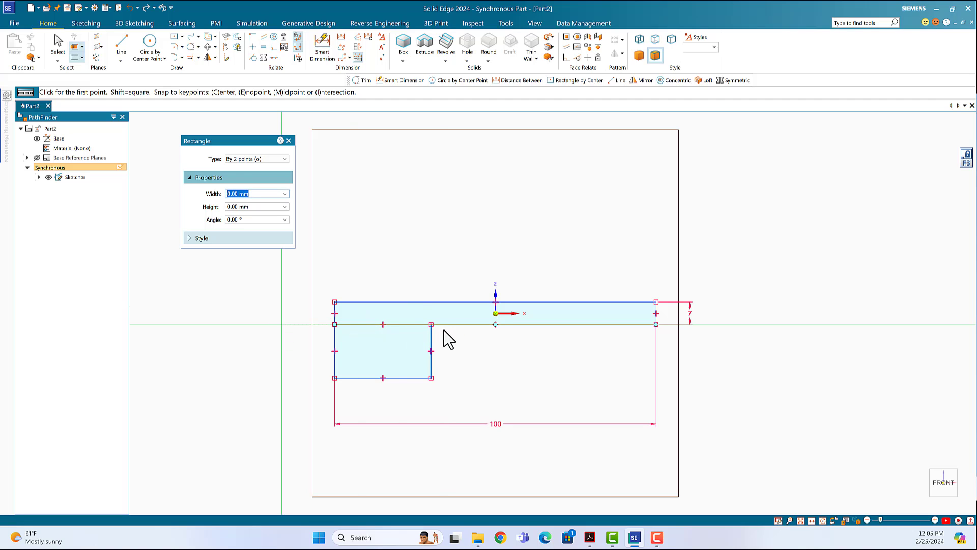
Dimension the small lower rectangle's width and height, setting the height to 8 mm.
{"action": "left_click", "coordinate": [323, 45]}
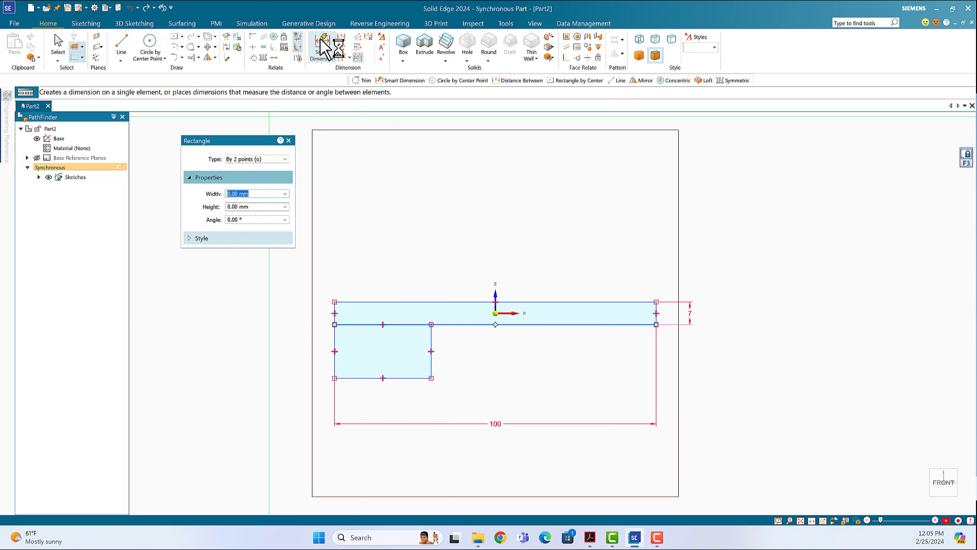
{"action": "left_click", "coordinate": [373, 379]}
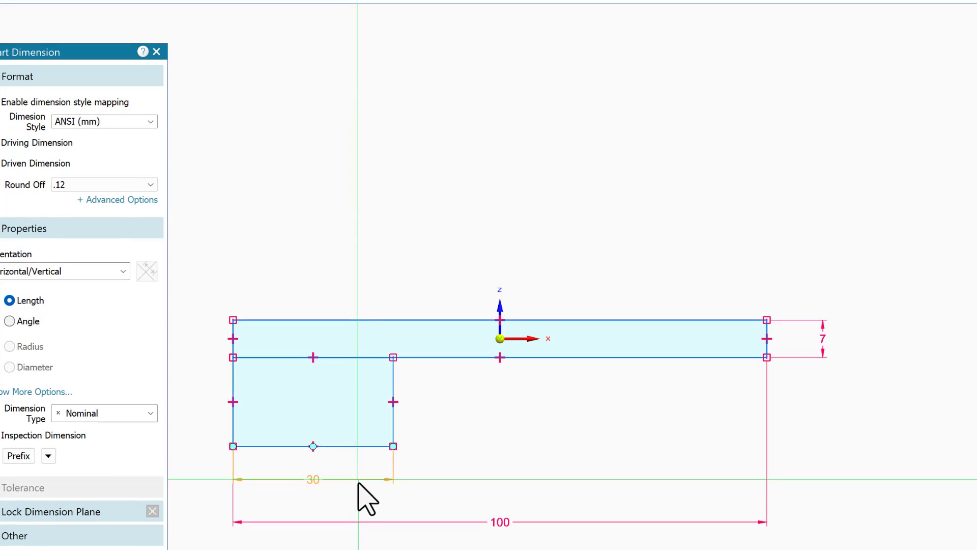
{"action": "left_click", "coordinate": [355, 494]}
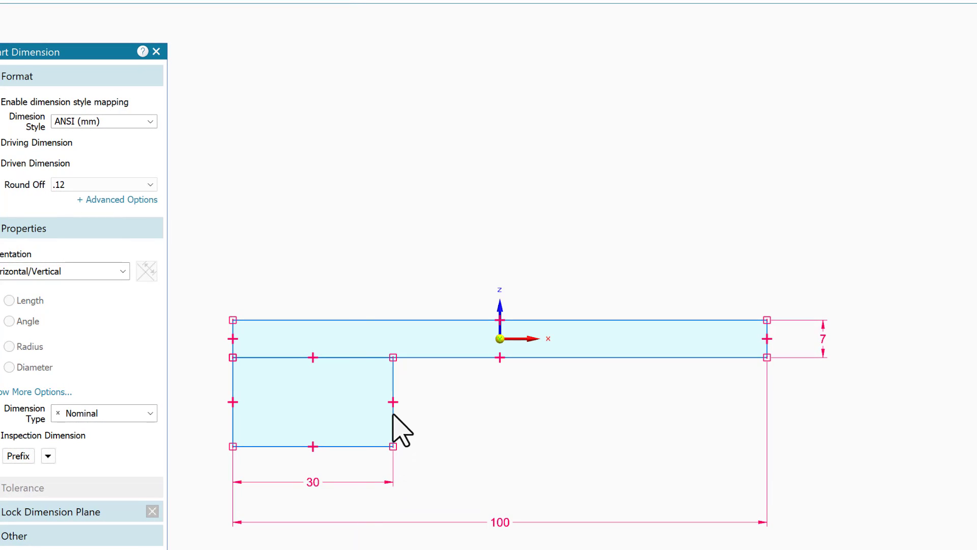
{"action": "left_click", "coordinate": [393, 415]}
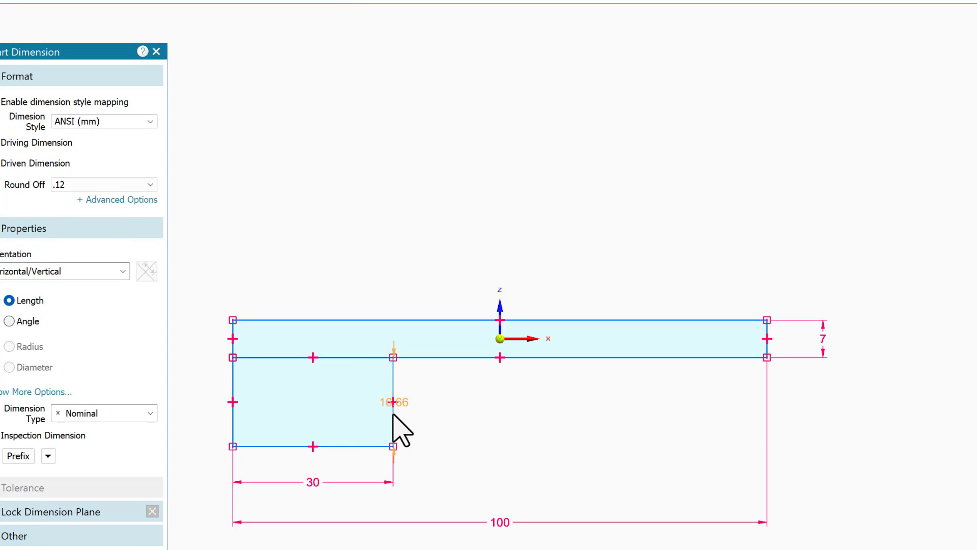
{"action": "left_click", "coordinate": [437, 417]}
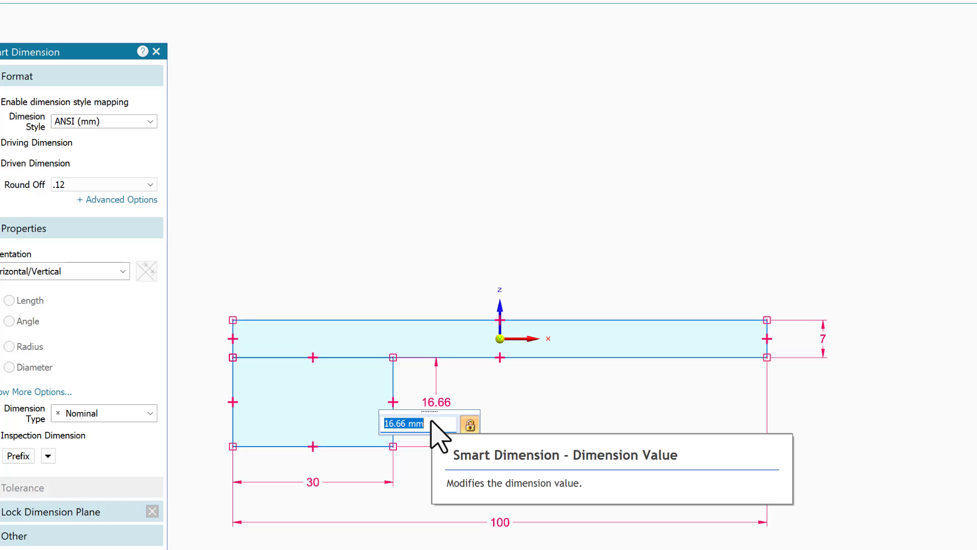
{"action": "type", "text": "8"}
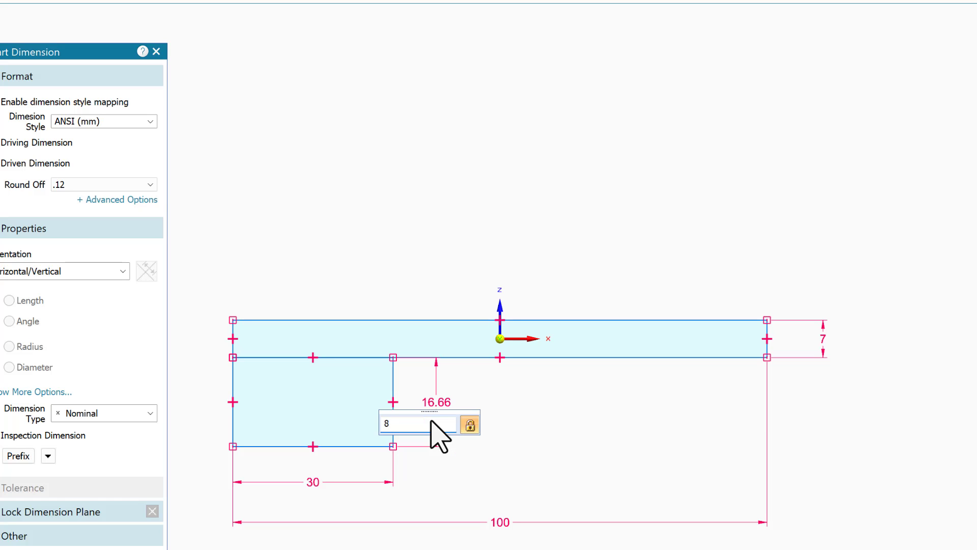
{"action": "key", "text": "Return"}
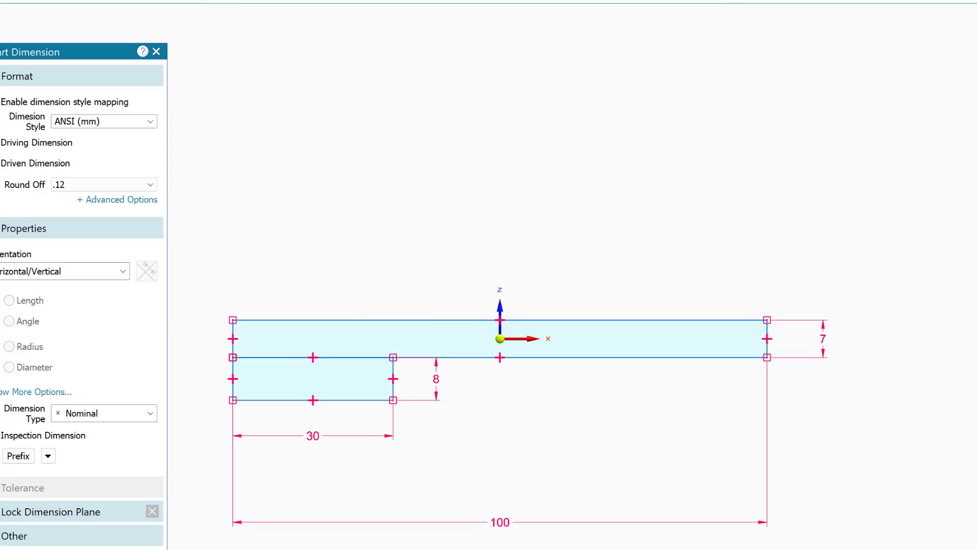
{"action": "key", "text": "Escape"}
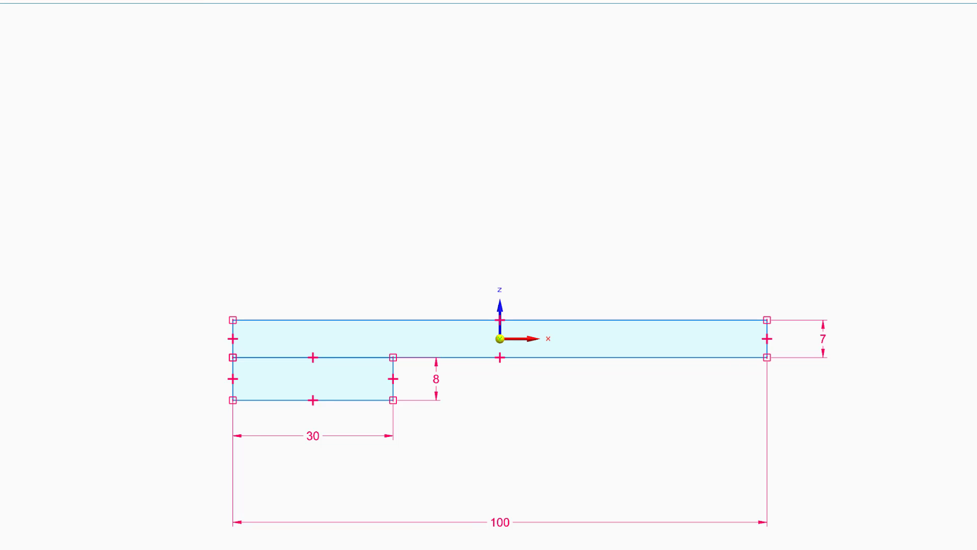
Trim away the shared edge between the long bar and the small rectangle to merge them into one profile.
{"action": "left_click_drag", "start_coordinate": [276, 345], "coordinate": [278, 357]}
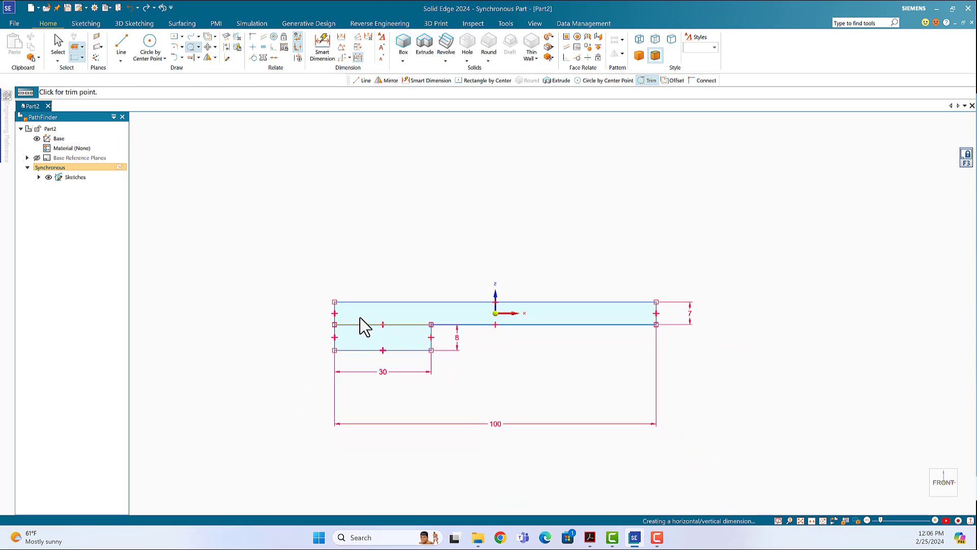
{"action": "left_click_drag", "start_coordinate": [360, 332], "coordinate": [361, 333]}
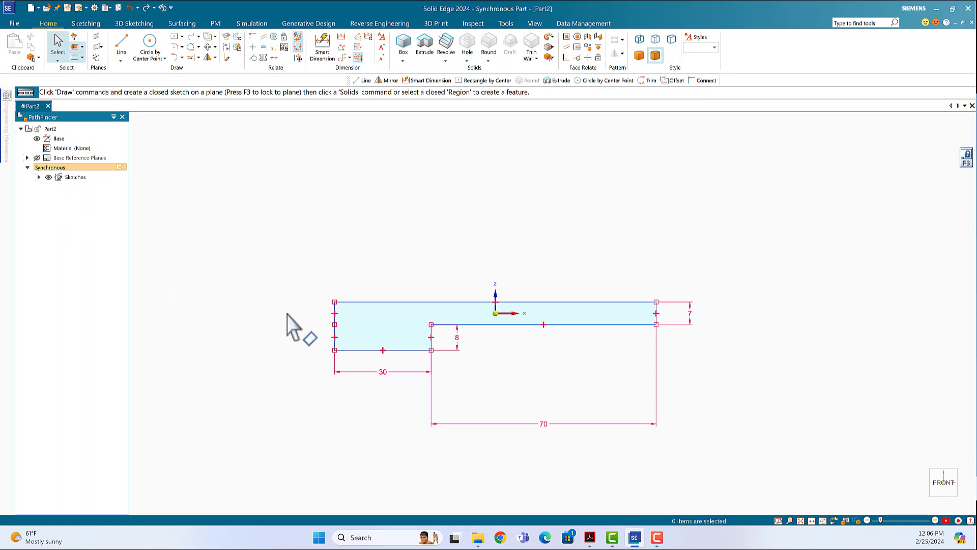
Mirror a copy of the small lower rectangle's lines about the vertical centre axis to the bar's right end.
{"action": "mouse_move", "coordinate": [309, 314]}
{"action": "left_mouse_down"}
{"action": "mouse_move", "coordinate": [312, 354]}
{"action": "mouse_move", "coordinate": [357, 374]}
{"action": "mouse_move", "coordinate": [441, 363]}
{"action": "left_mouse_up"}
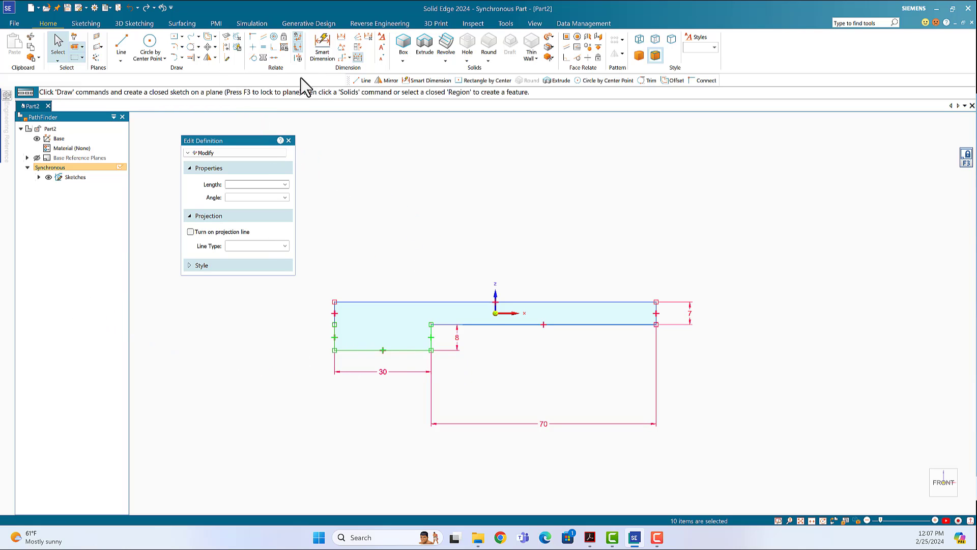
{"action": "left_click", "coordinate": [207, 58]}
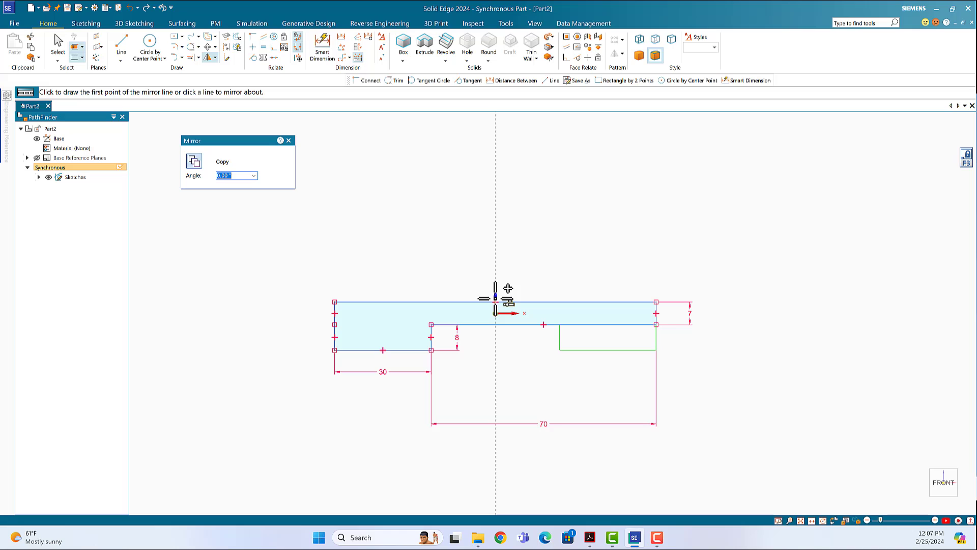
{"action": "left_click", "coordinate": [495, 299]}
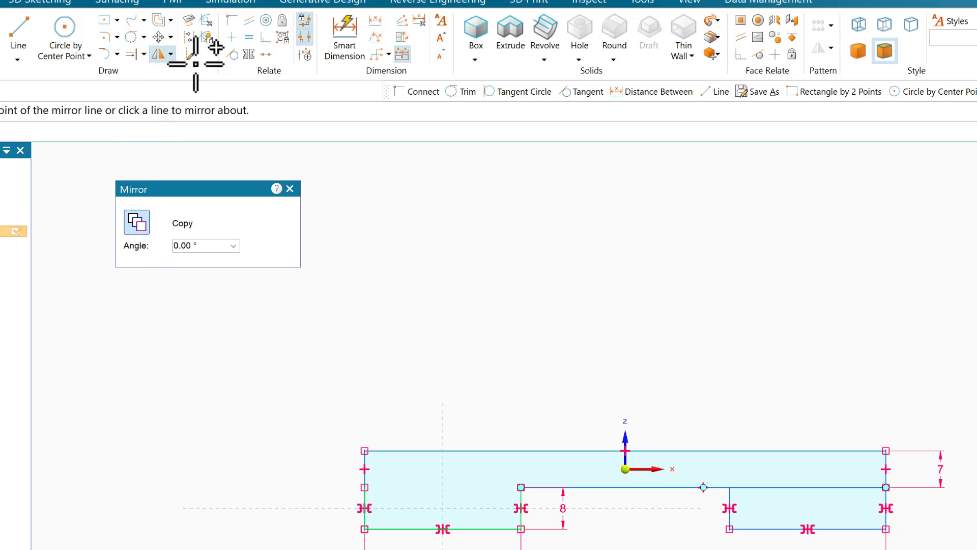
Connect the mirrored rectangle's inner upper corner to the bar's lower edge and trim away the edge they share.
{"action": "left_click", "coordinate": [232, 22]}
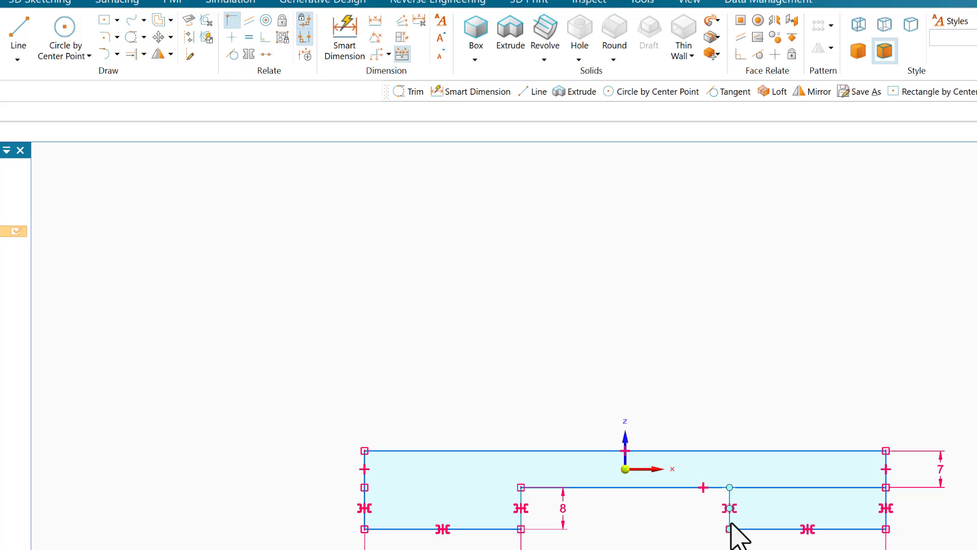
{"action": "left_click", "coordinate": [730, 494]}
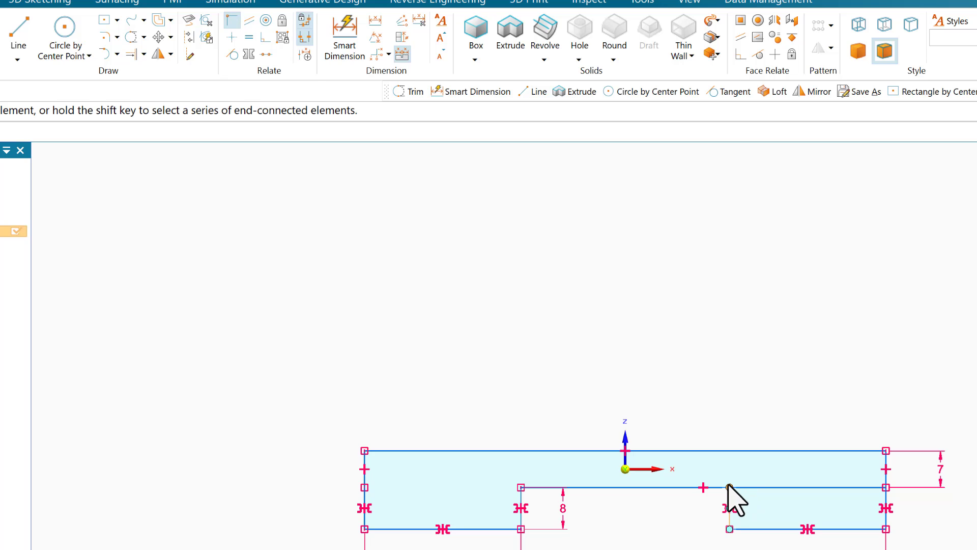
{"action": "left_click", "coordinate": [765, 487]}
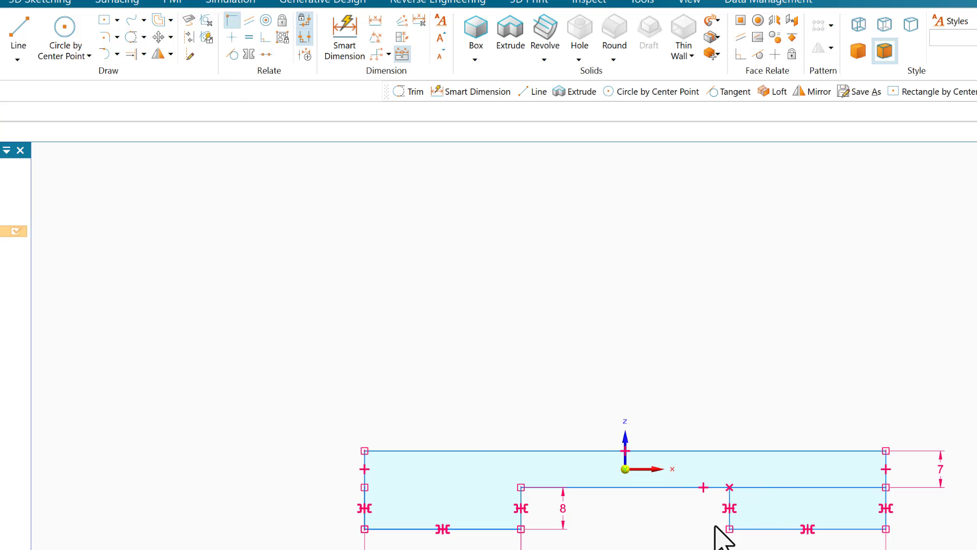
{"action": "left_click", "coordinate": [249, 54]}
{"action": "left_click", "coordinate": [731, 504]}
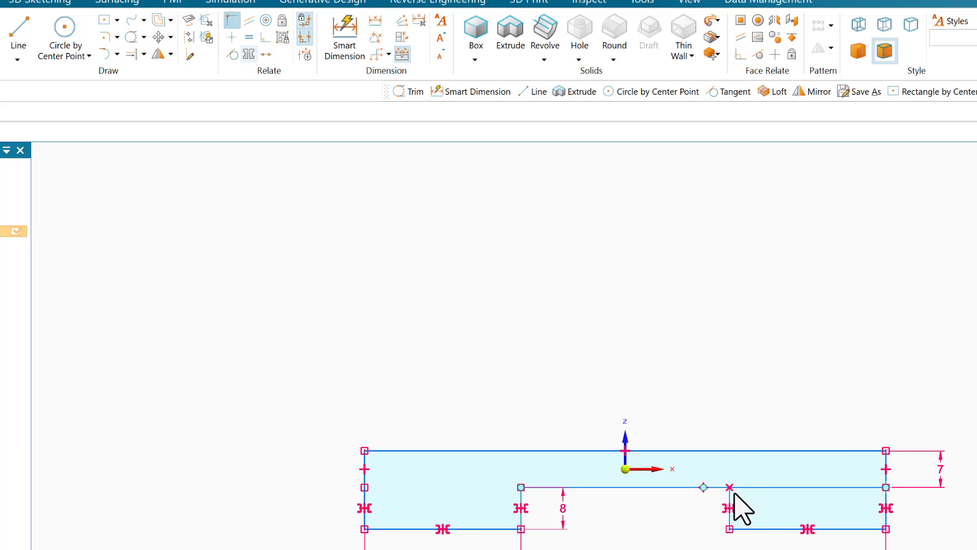
{"action": "left_click", "coordinate": [733, 484]}
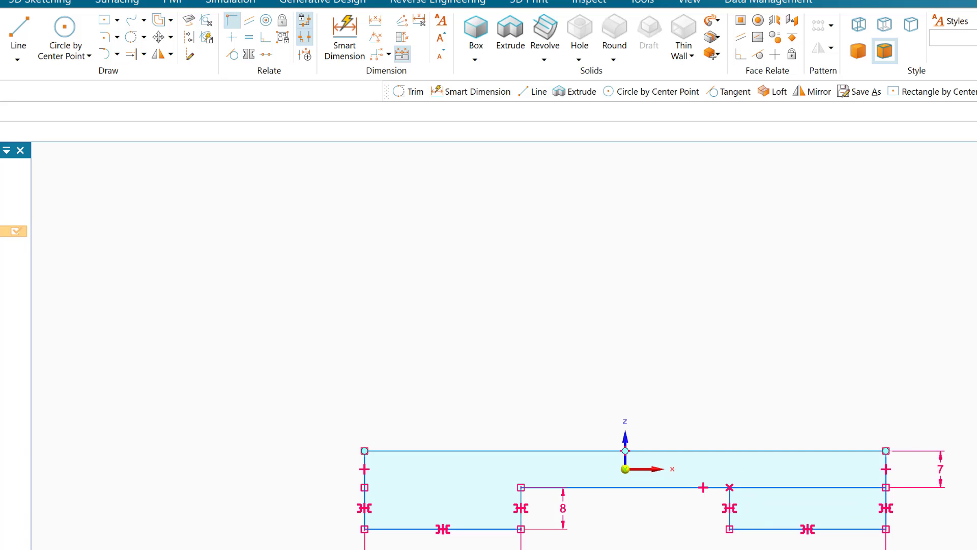
{"action": "left_click", "coordinate": [130, 38]}
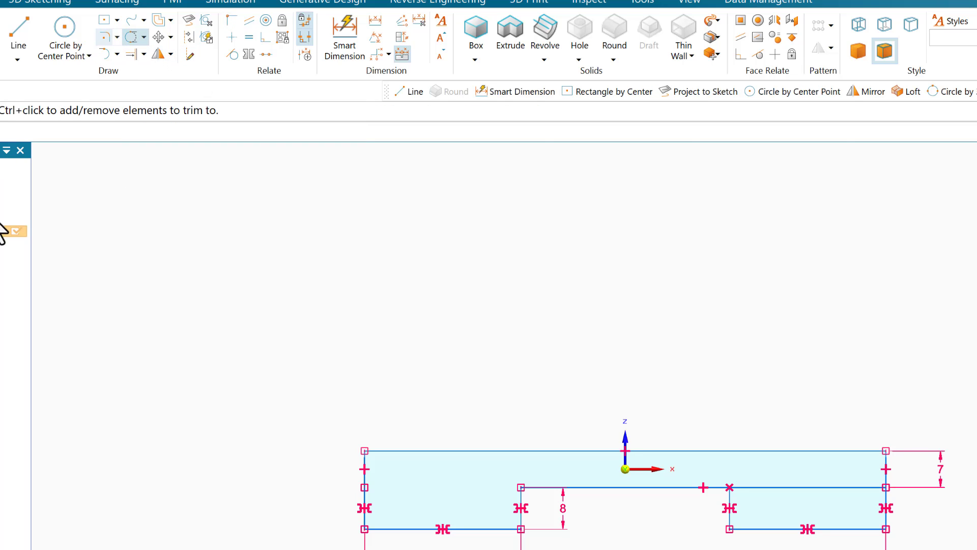
{"action": "left_click", "coordinate": [788, 489]}
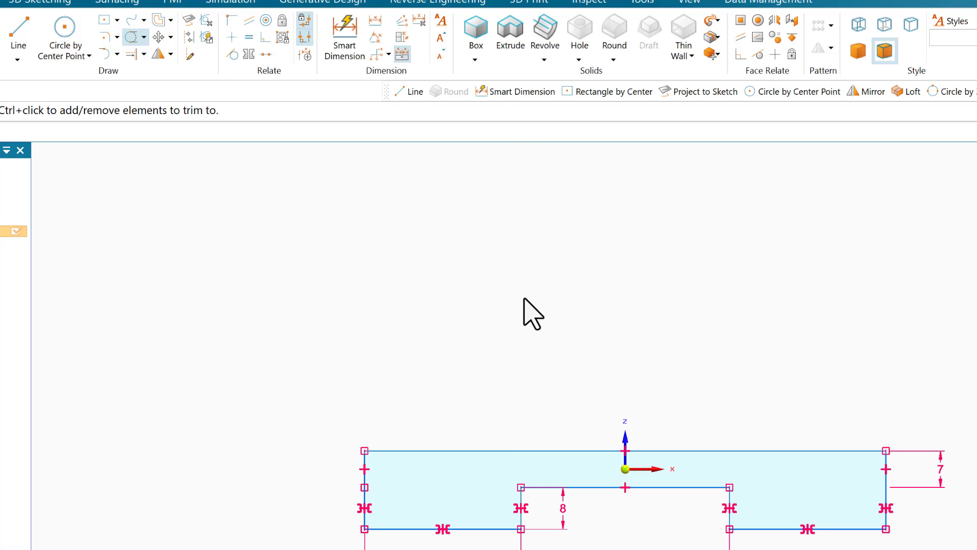
Draw a 35 mm vertical line upward from the bar's top edge, above the notch's left corner.
{"action": "left_click", "coordinate": [23, 41]}
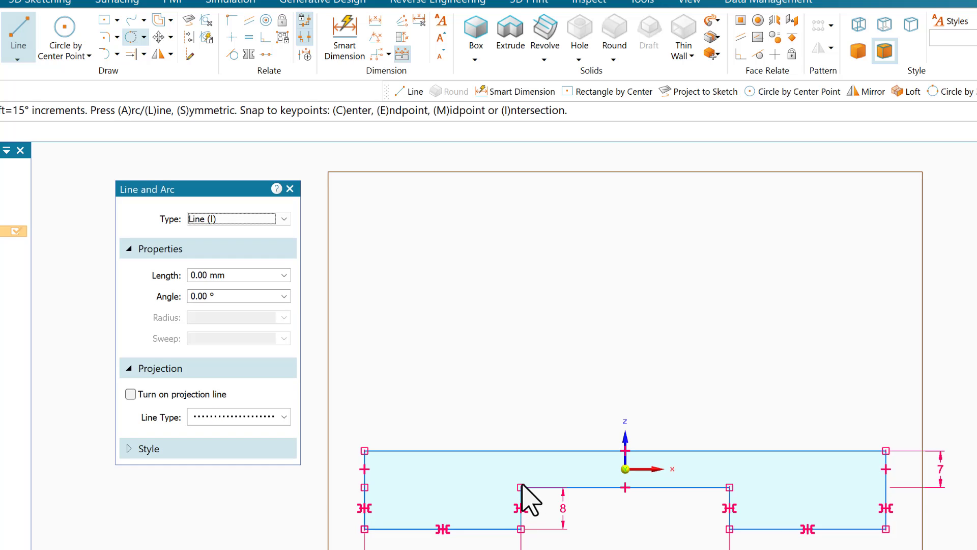
{"action": "left_click", "coordinate": [519, 451]}
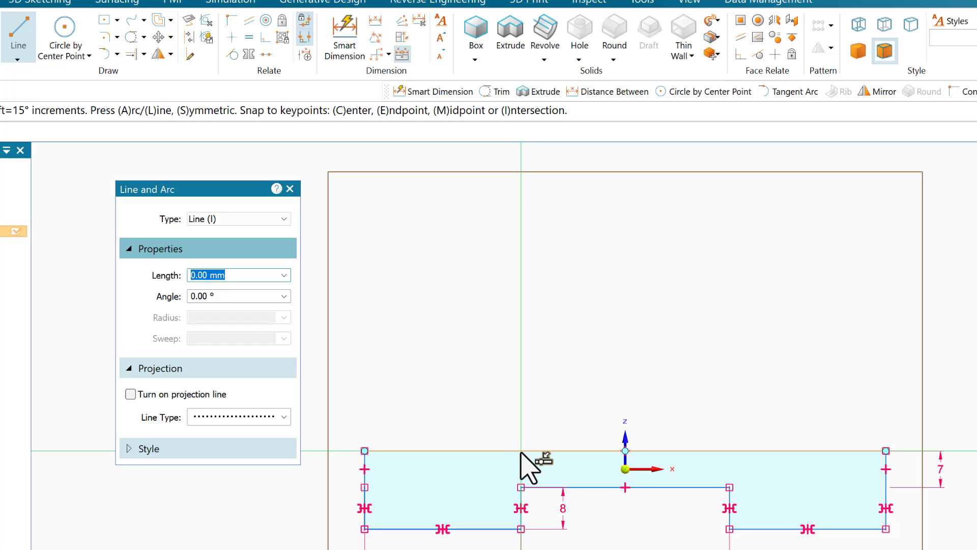
{"action": "left_click", "coordinate": [520, 447]}
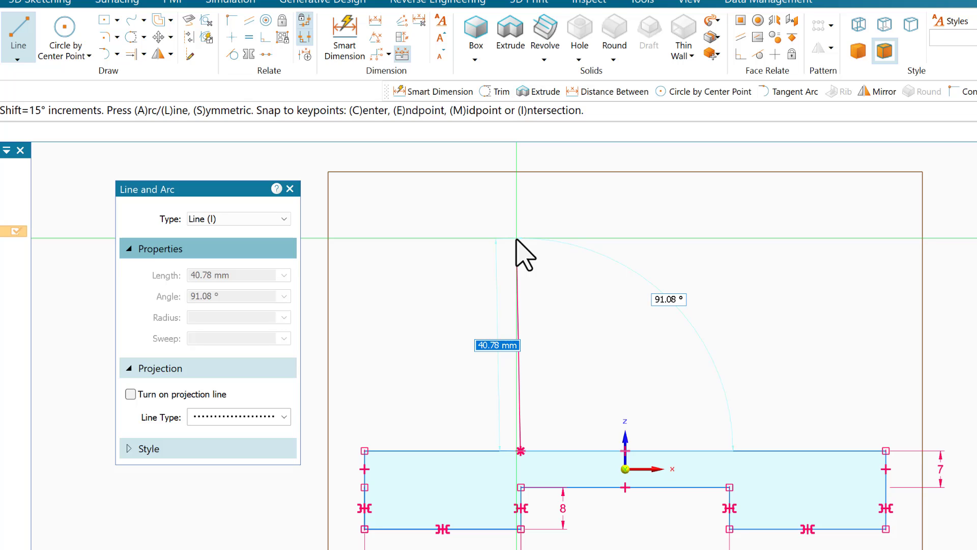
{"action": "type", "text": "35"}
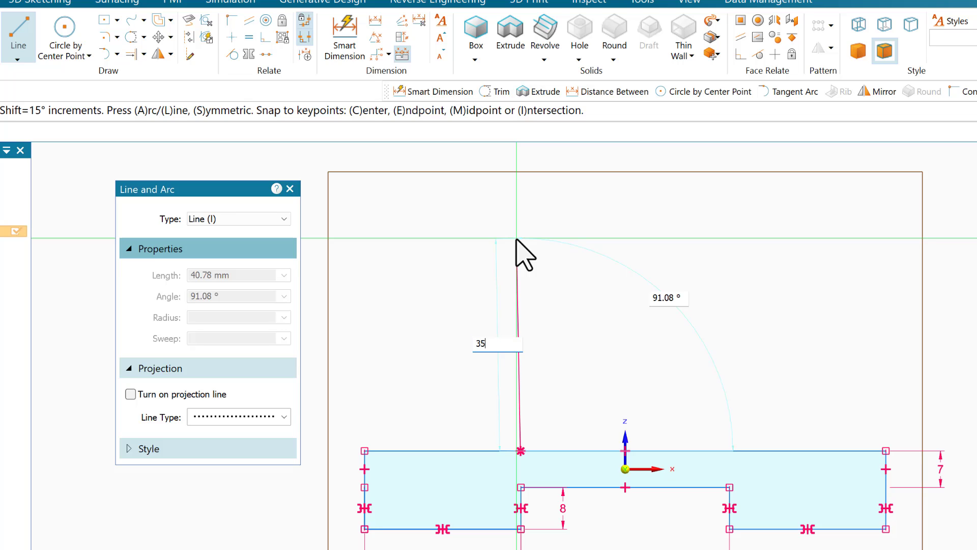
{"action": "key", "text": "Tab"}
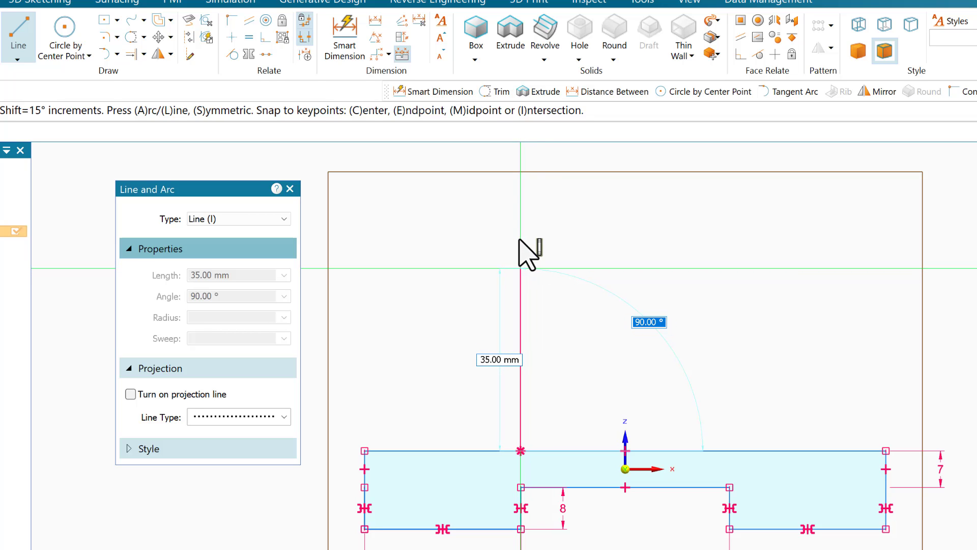
{"action": "left_click", "coordinate": [519, 239]}
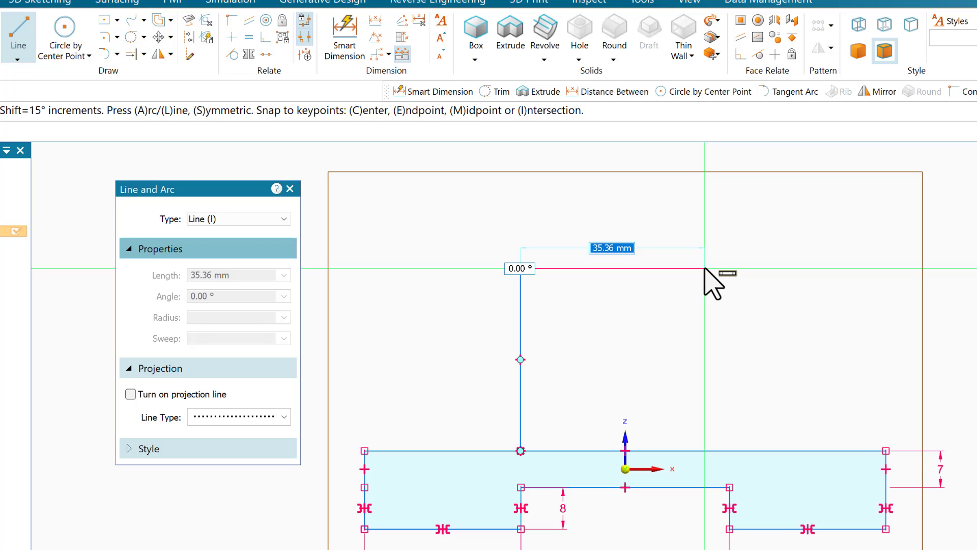
Continue with a 40 mm horizontal line to the right from the vertical line's upper end and end the chain.
{"action": "type", "text": "4"}
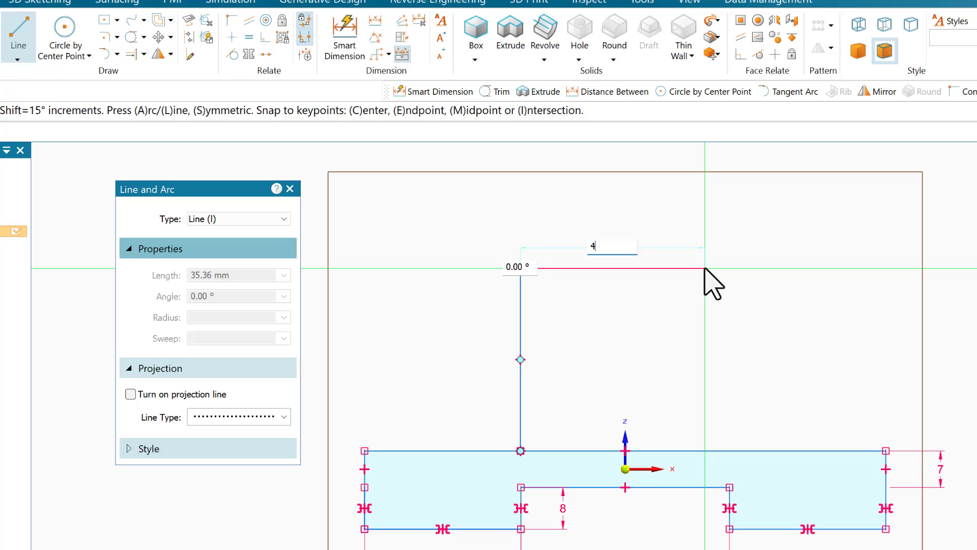
{"action": "type", "text": "0"}
{"action": "key", "text": "Tab"}
{"action": "key", "text": "Return"}
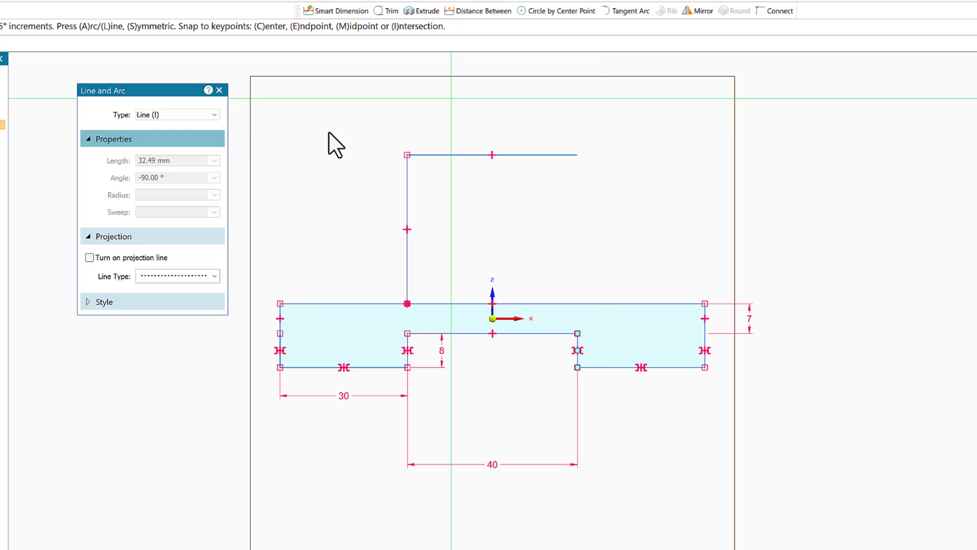
{"action": "left_click", "coordinate": [407, 303]}
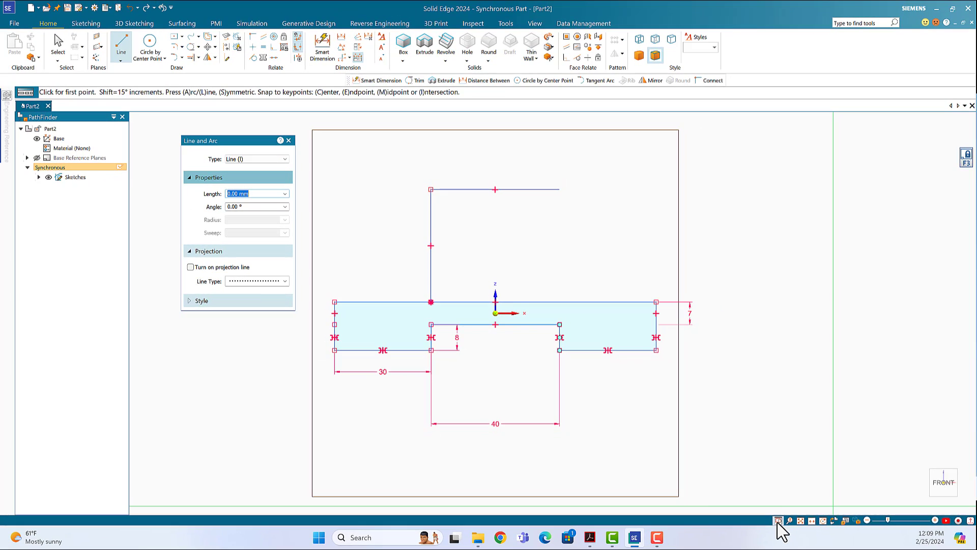
Add a horizontal driving dimension between the notch's left edge and the upright line above the bar.
{"action": "left_click", "coordinate": [778, 520]}
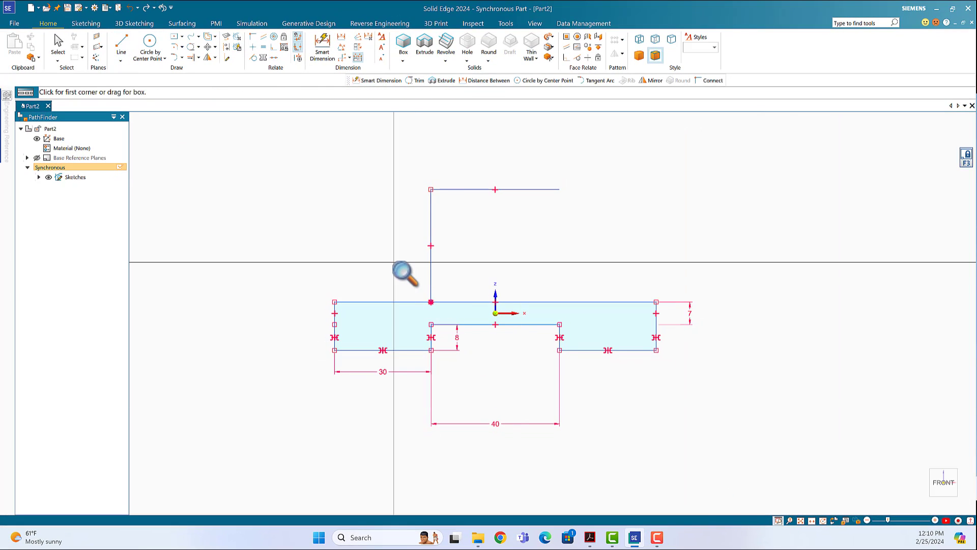
{"action": "left_click", "coordinate": [404, 283]}
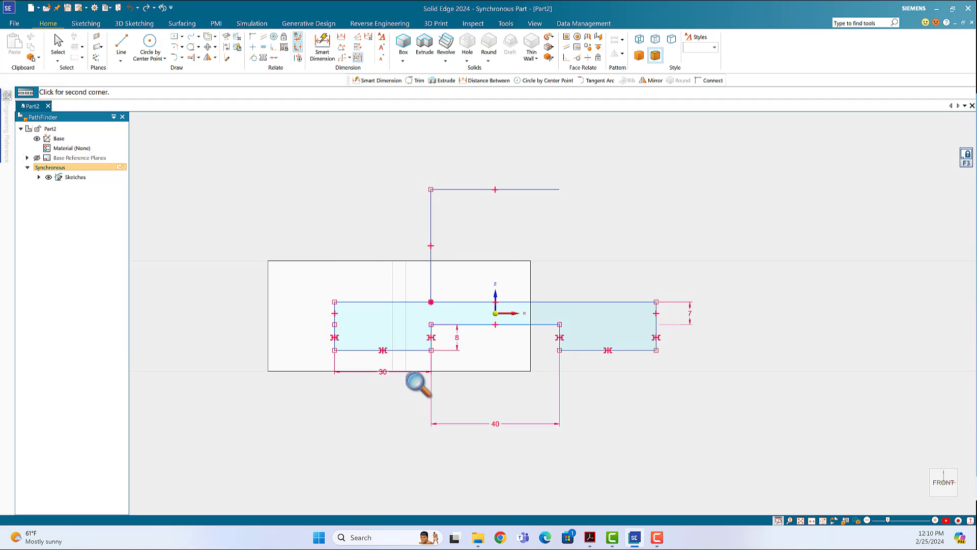
{"action": "left_click", "coordinate": [413, 380]}
{"action": "left_click", "coordinate": [425, 317]}
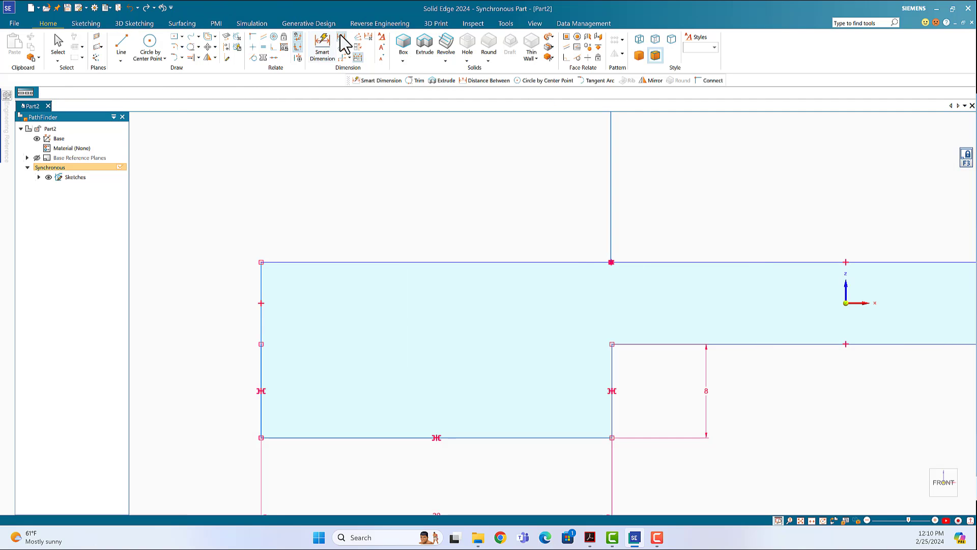
{"action": "left_click", "coordinate": [342, 38]}
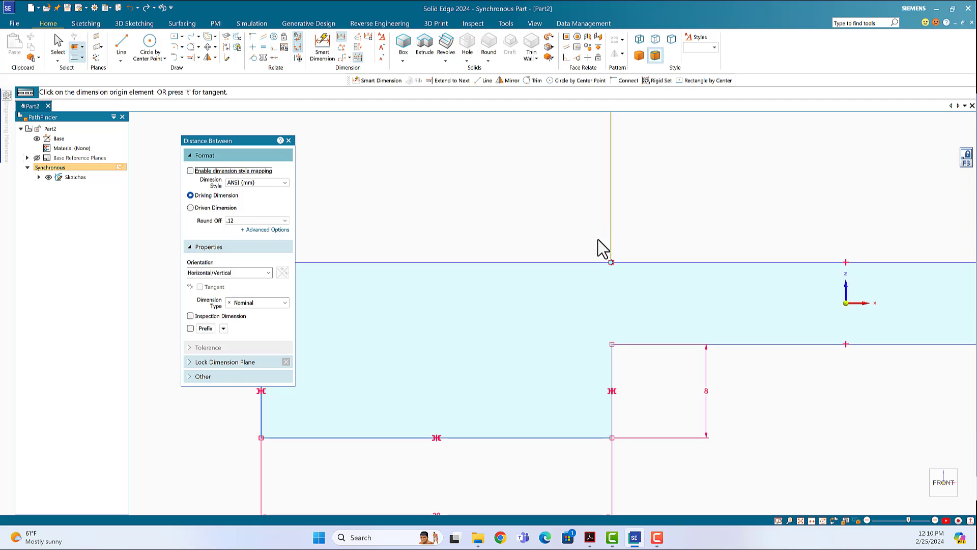
{"action": "left_click", "coordinate": [613, 368]}
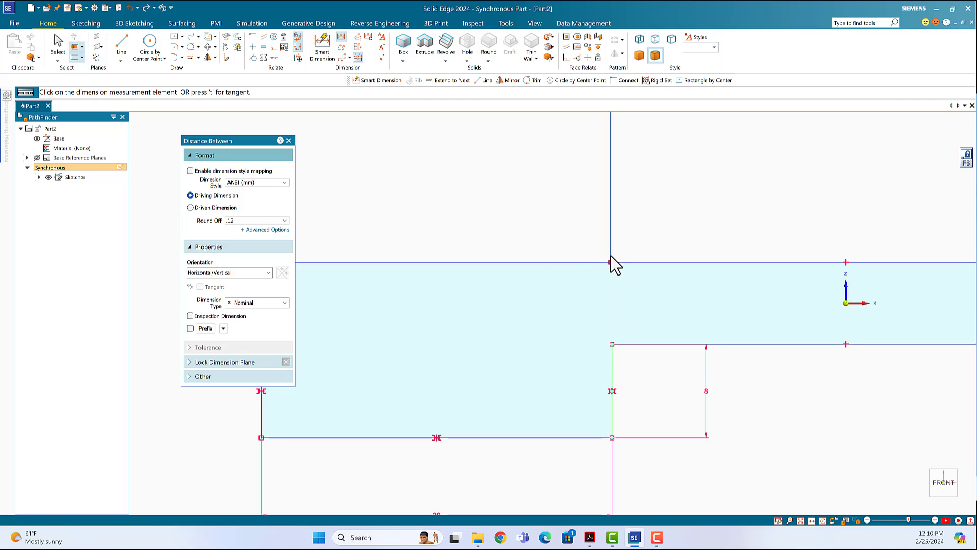
{"action": "left_click", "coordinate": [611, 227]}
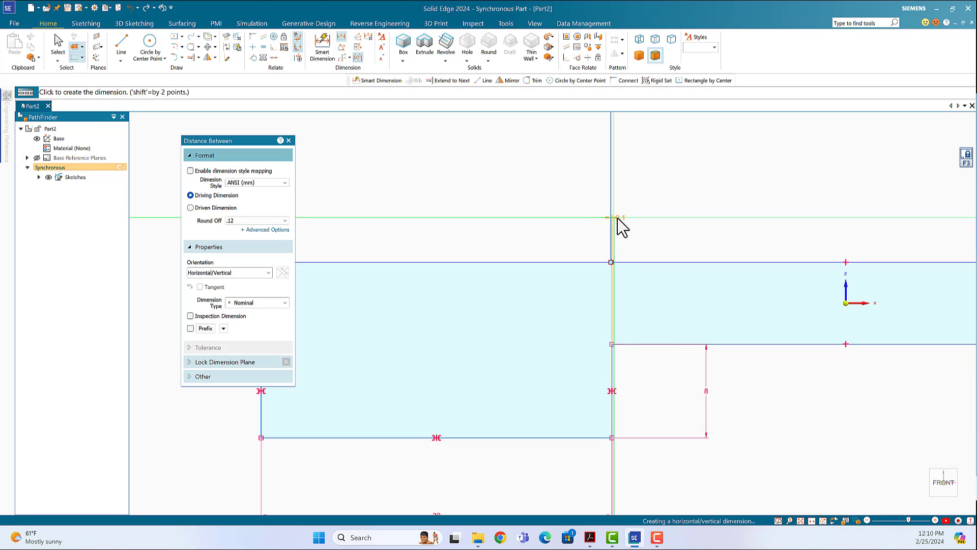
{"action": "left_click", "coordinate": [654, 235]}
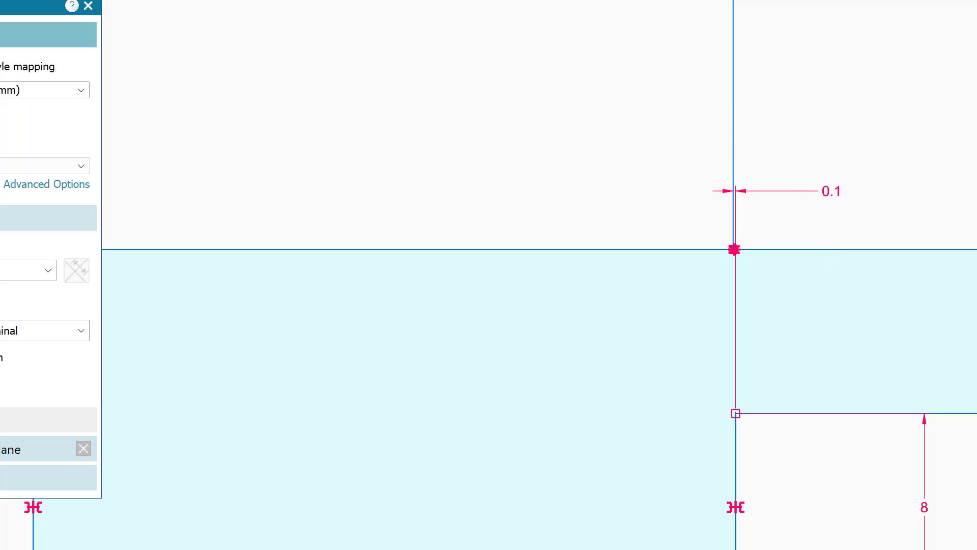
{"action": "key", "text": "Escape"}
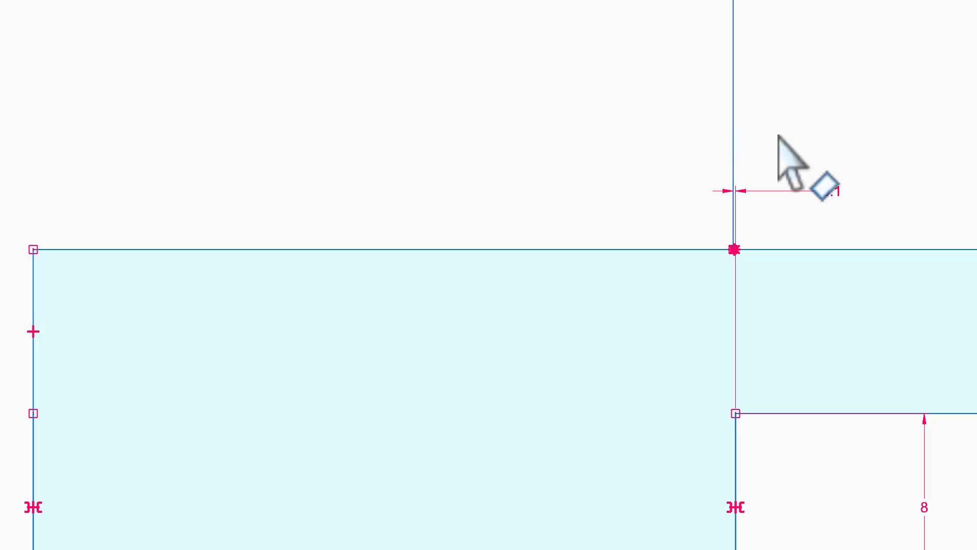
Set the offset between the upright line and the notch's left edge to 0 mm.
{"action": "double_click", "coordinate": [831, 191]}
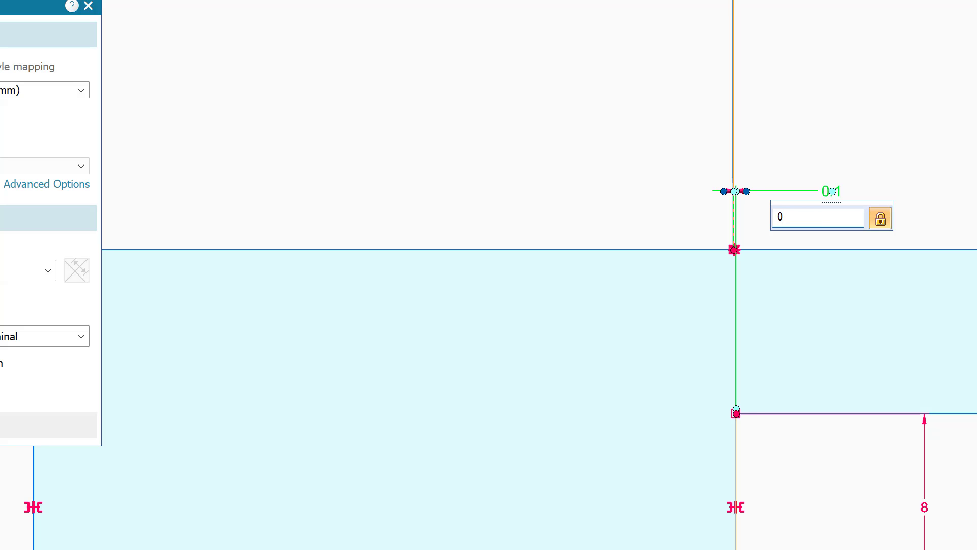
{"action": "key", "text": "Return"}
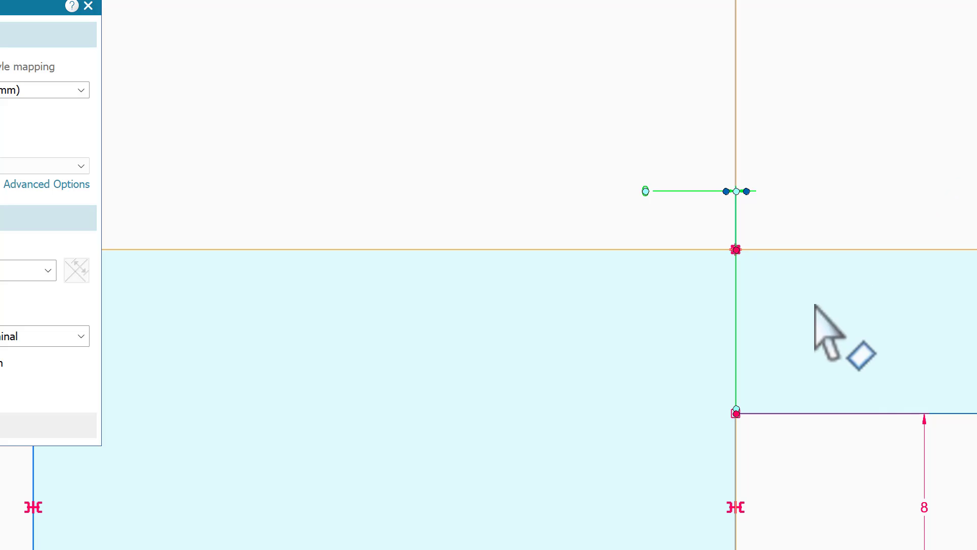
{"action": "key", "text": "Escape"}
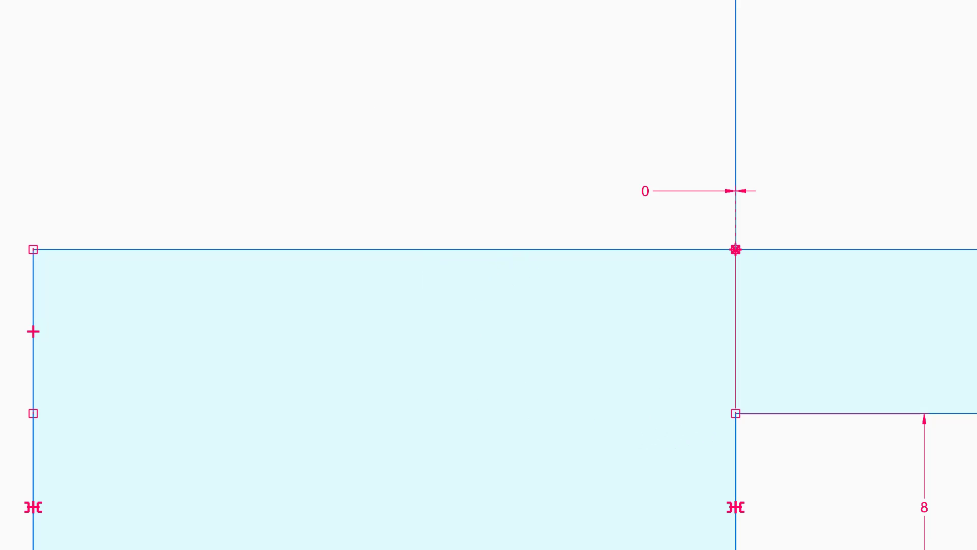
Draw a vertical line from the free right end of the upper horizontal line down to the bar's top edge.
{"action": "scroll", "coordinate": [967, 545], "scroll_direction": "down", "scroll_amount": 5}
{"action": "scroll", "coordinate": [972, 545], "scroll_direction": "up", "scroll_amount": 4}
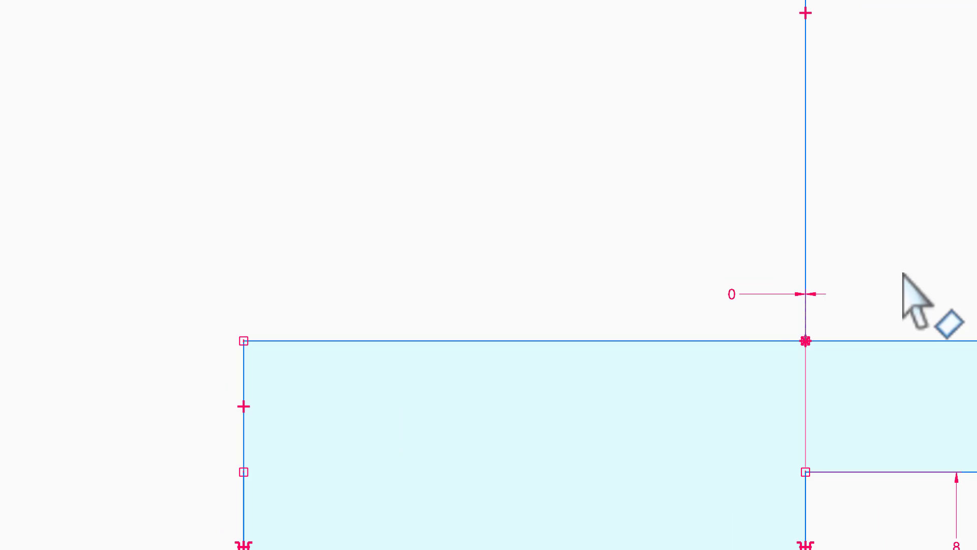
{"action": "scroll", "coordinate": [896, 335], "scroll_direction": "down", "scroll_amount": 3}
{"action": "scroll", "coordinate": [285, 201], "scroll_direction": "down", "scroll_amount": 3}
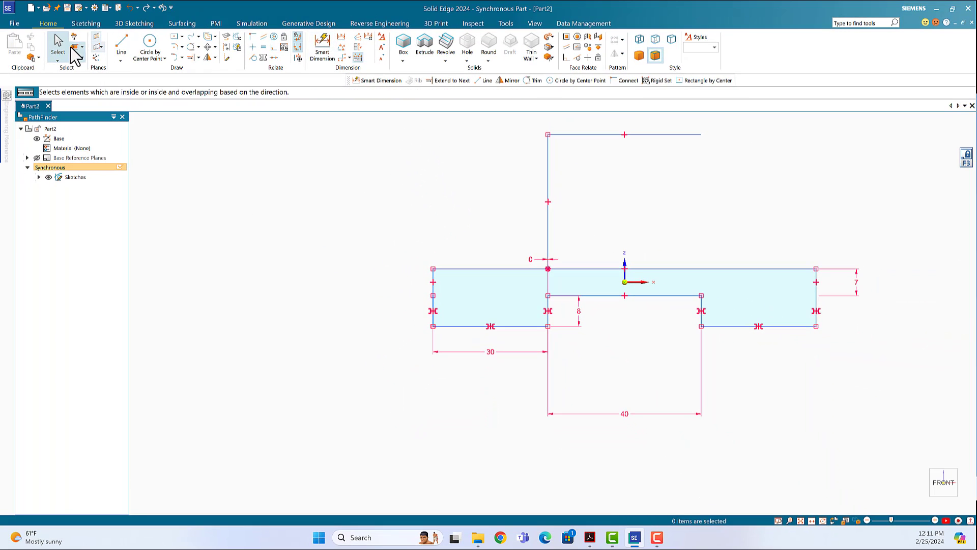
{"action": "left_click", "coordinate": [124, 45]}
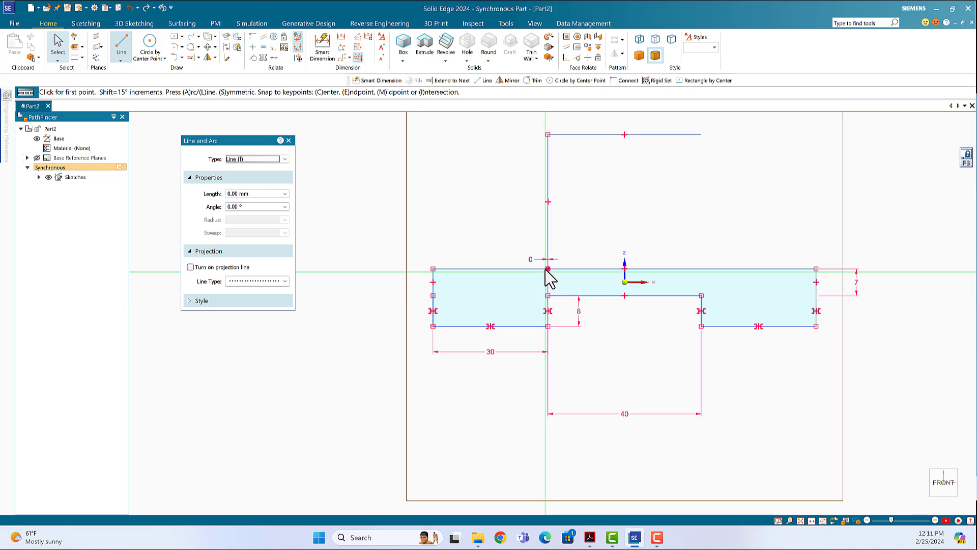
{"action": "left_click", "coordinate": [701, 135]}
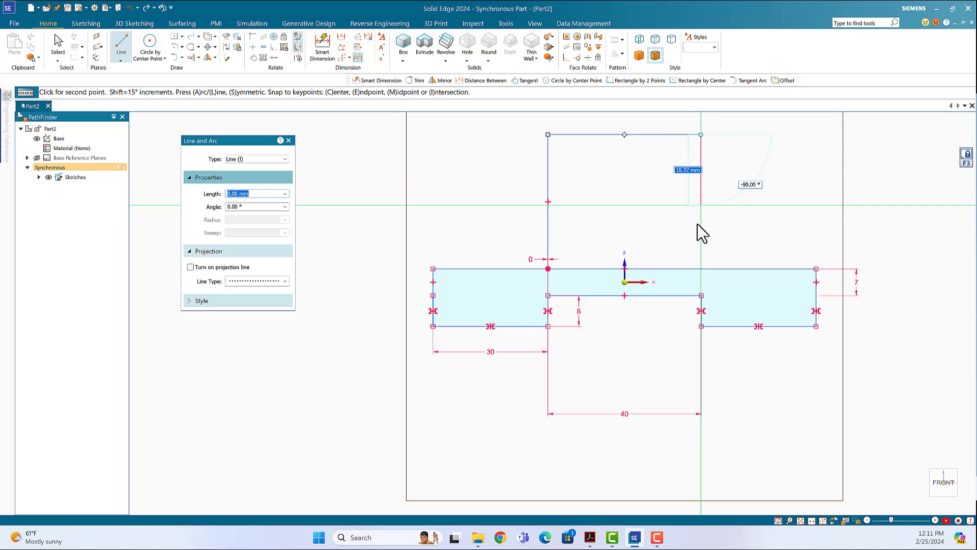
{"action": "left_click", "coordinate": [701, 269]}
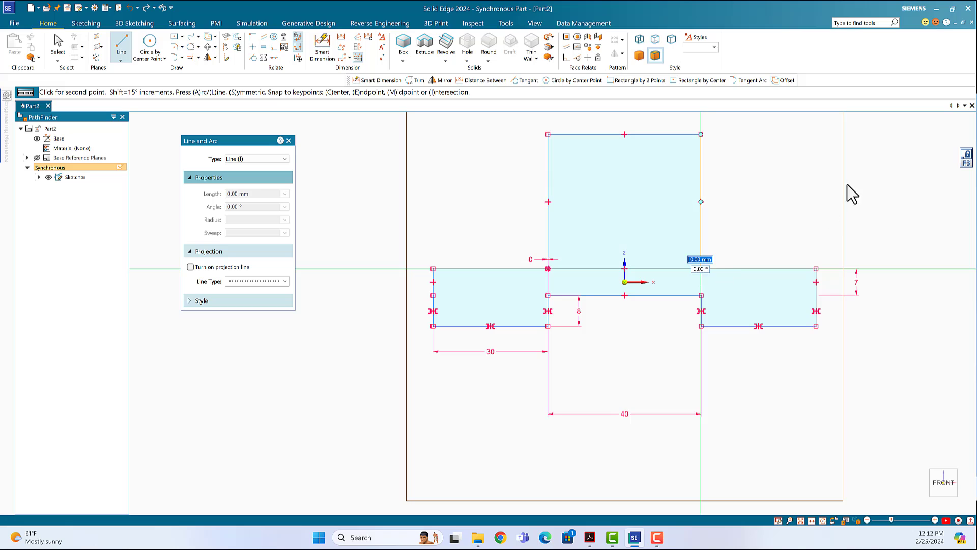
Draw a sloped line from the upright rectangle's upper-left corner to the base bar's upper-left corner and end the chain.
{"action": "key", "text": "Escape"}
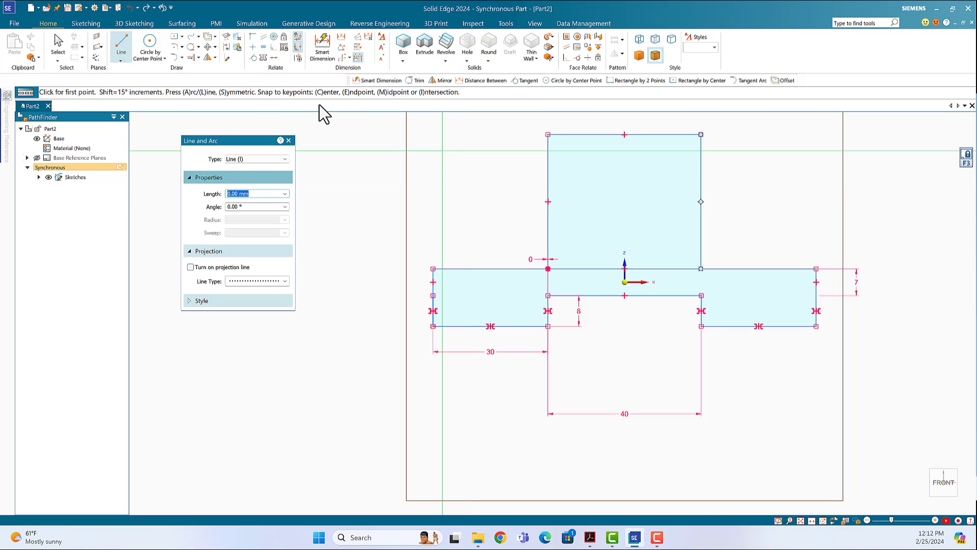
{"action": "key", "text": "Escape"}
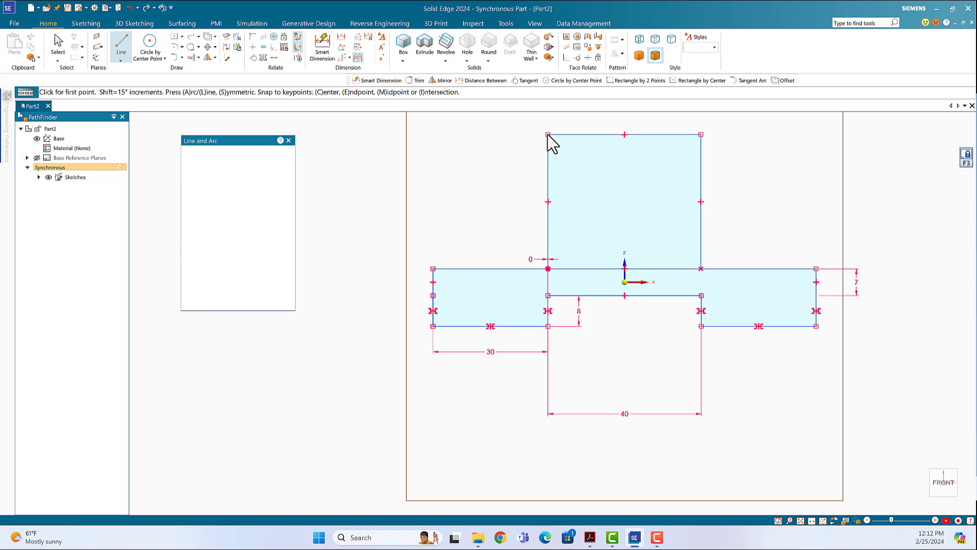
{"action": "key", "text": "l"}
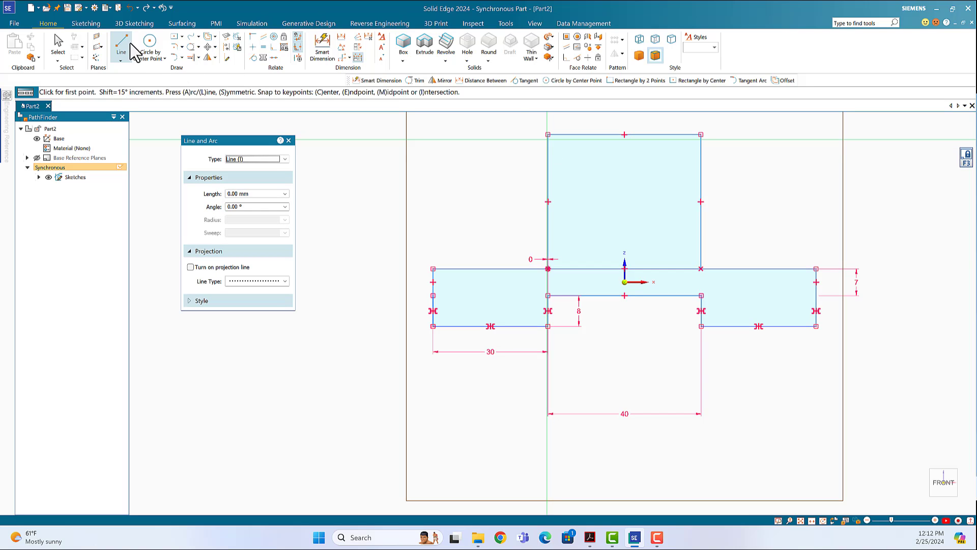
{"action": "left_click", "coordinate": [538, 143]}
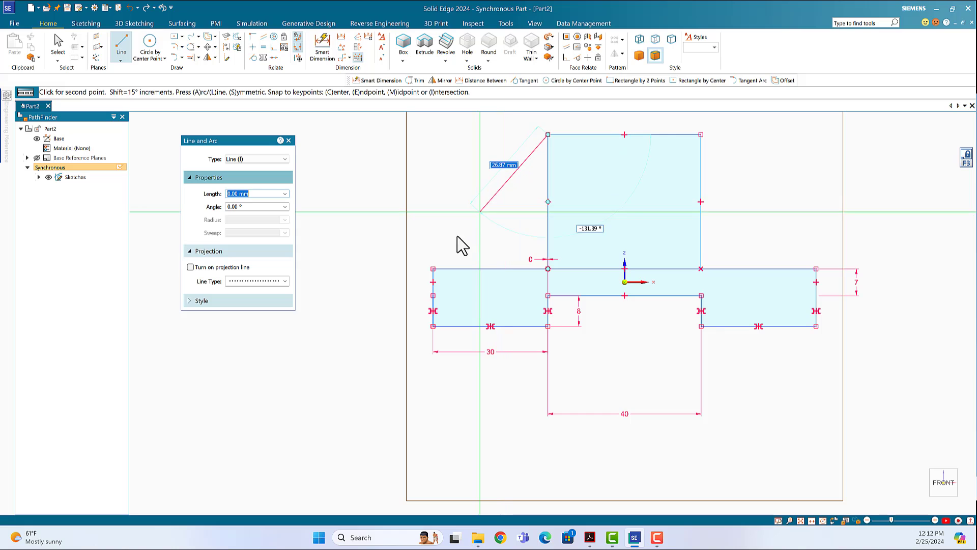
{"action": "left_click", "coordinate": [433, 269]}
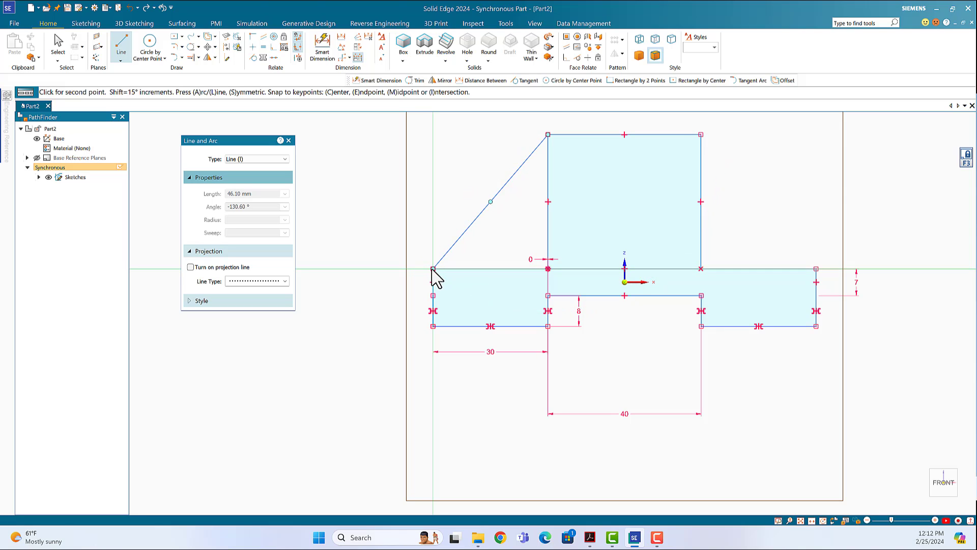
{"action": "right_click", "coordinate": [414, 152]}
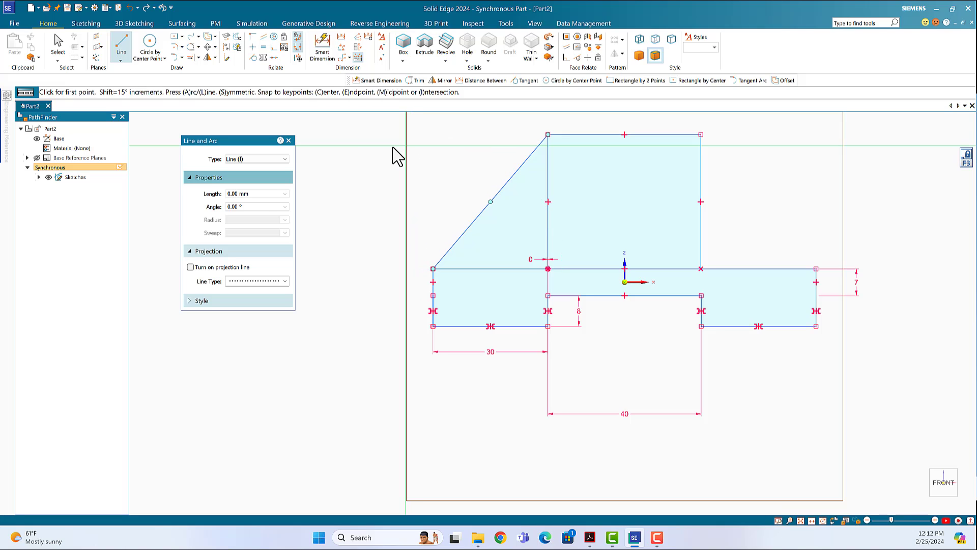
Draw a sloped line from the upright rectangle's upper-right corner to the base bar's upper-right corner and finish line drawing.
{"action": "key", "text": "Tab"}
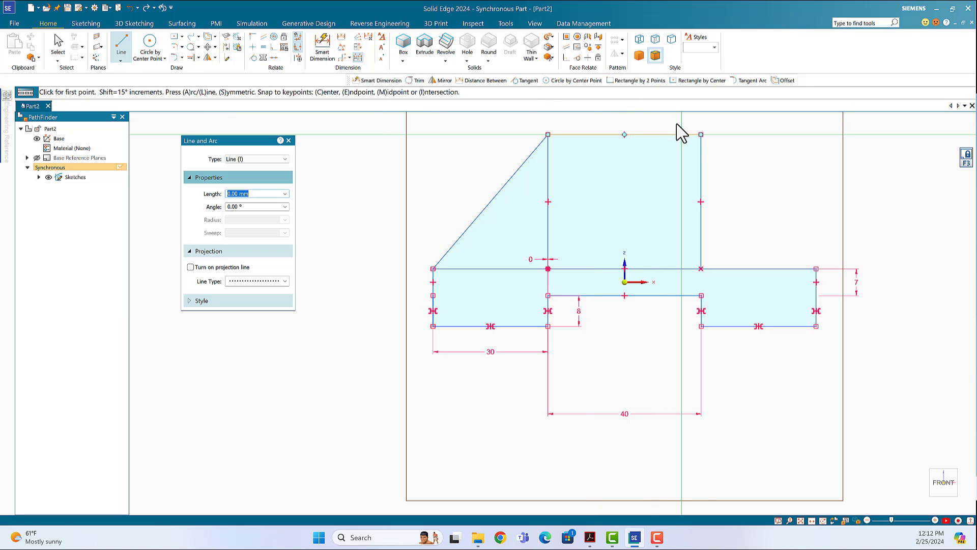
{"action": "left_click", "coordinate": [701, 135]}
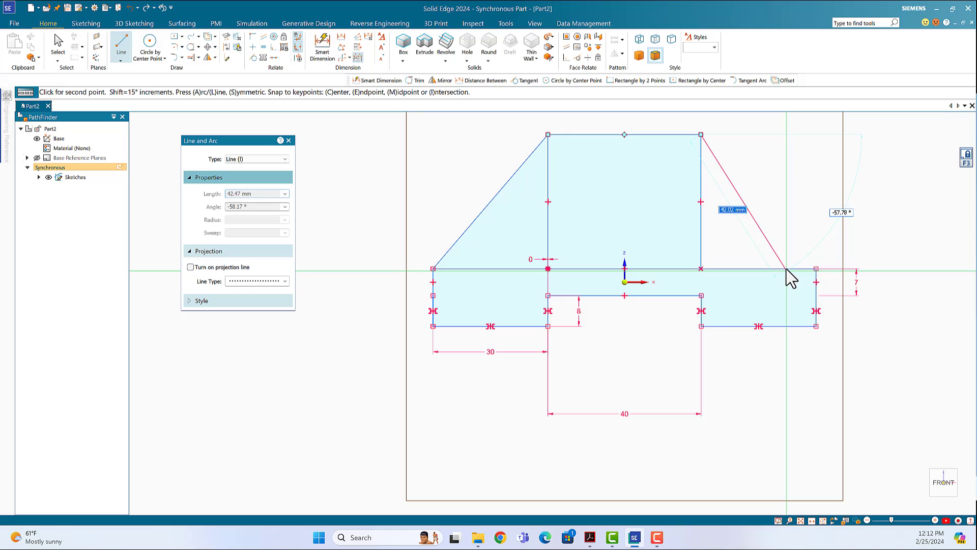
{"action": "left_click", "coordinate": [816, 269]}
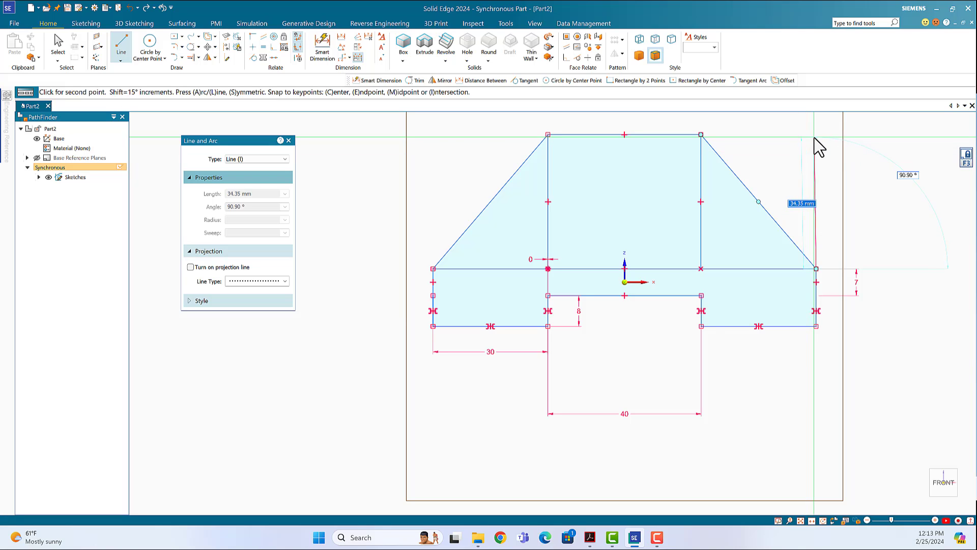
{"action": "key", "text": "Escape"}
{"action": "key", "text": "Escape"}
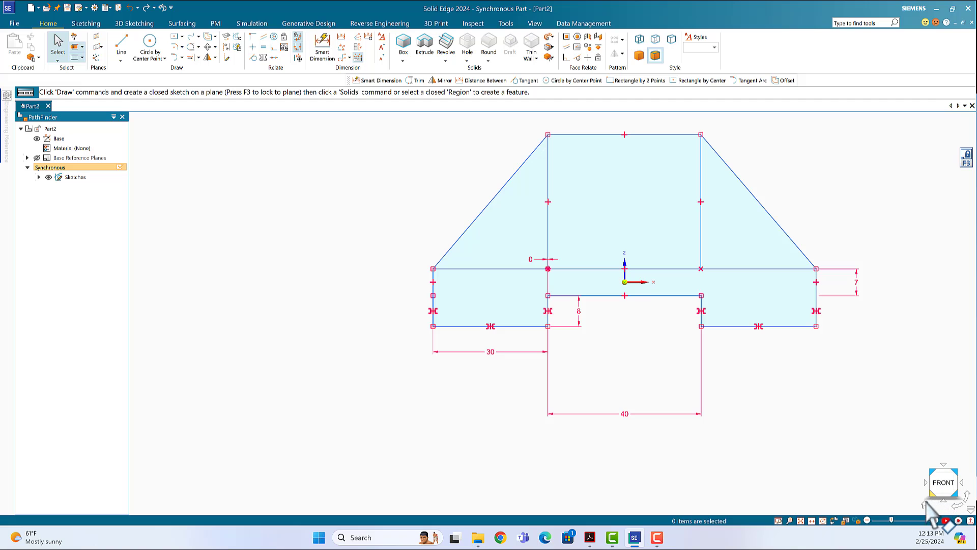
Extrude the notched base region symmetrically to a total depth of 64 mm.
{"action": "left_click", "coordinate": [925, 506]}
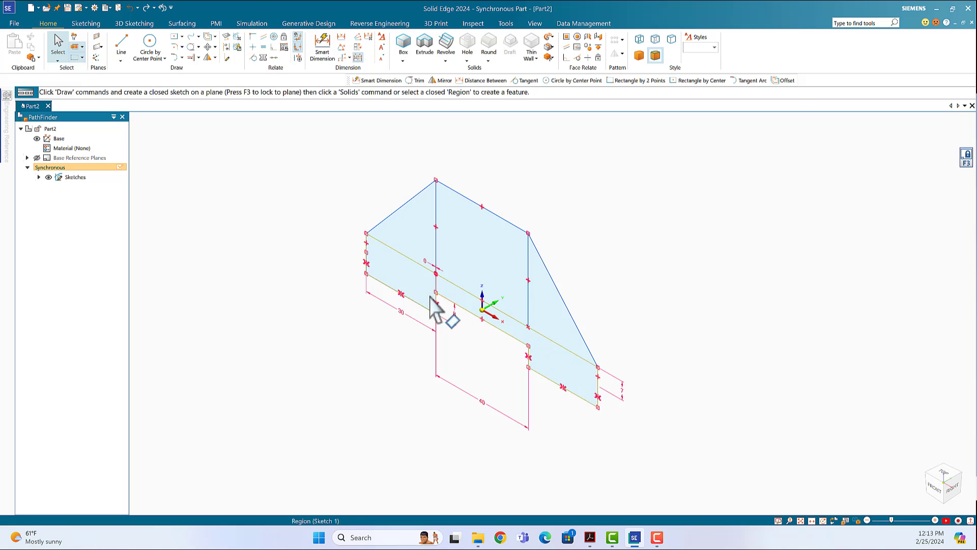
{"action": "left_click", "coordinate": [389, 273]}
{"action": "key", "text": "Escape"}
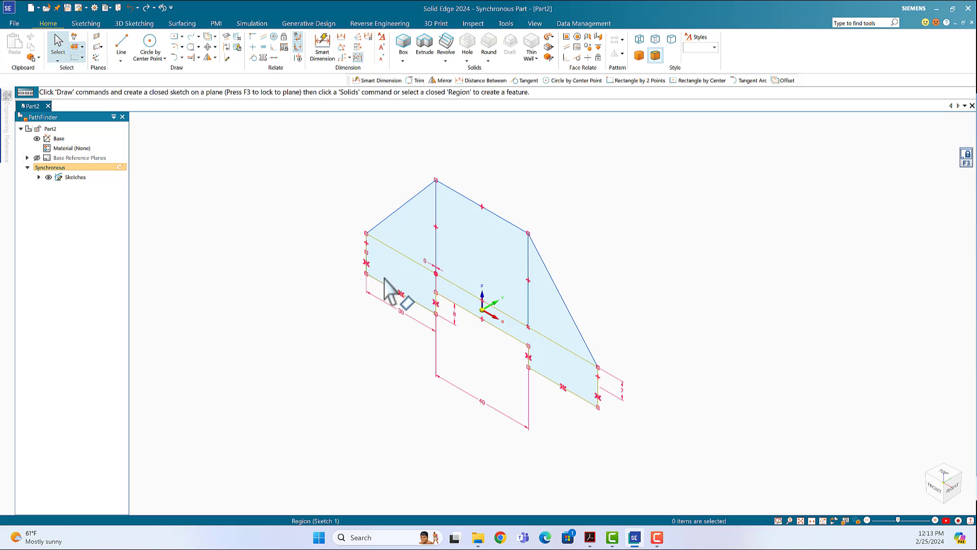
{"action": "left_click", "coordinate": [387, 274]}
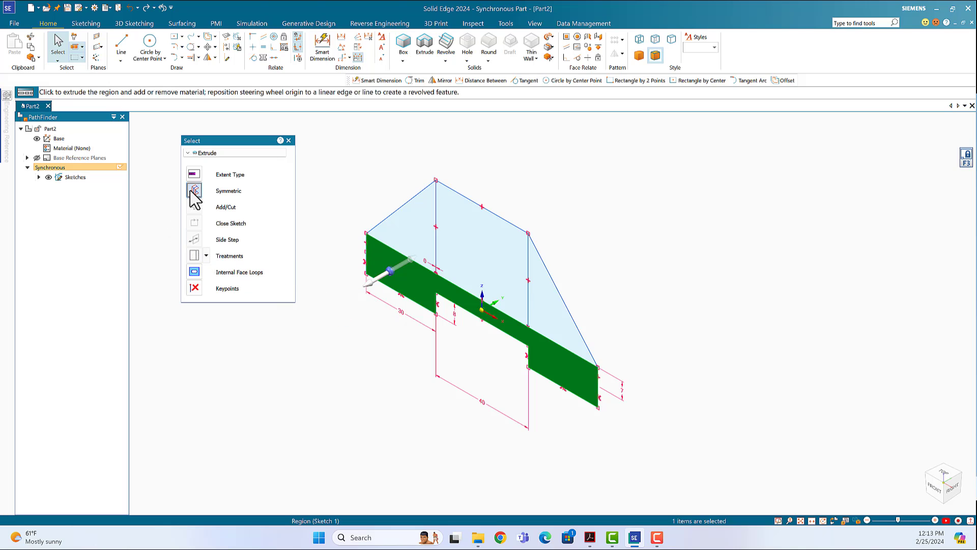
{"action": "left_click", "coordinate": [375, 284]}
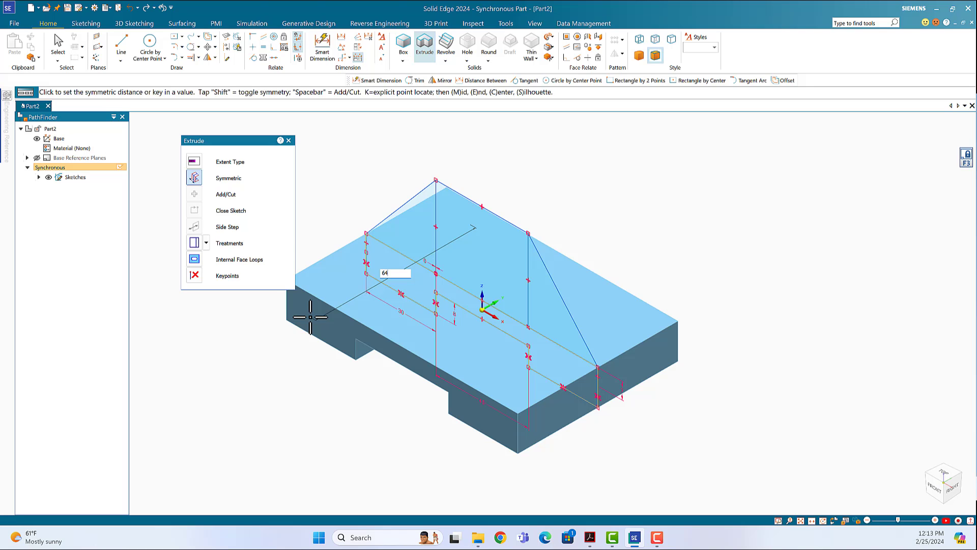
{"action": "key", "text": "Return"}
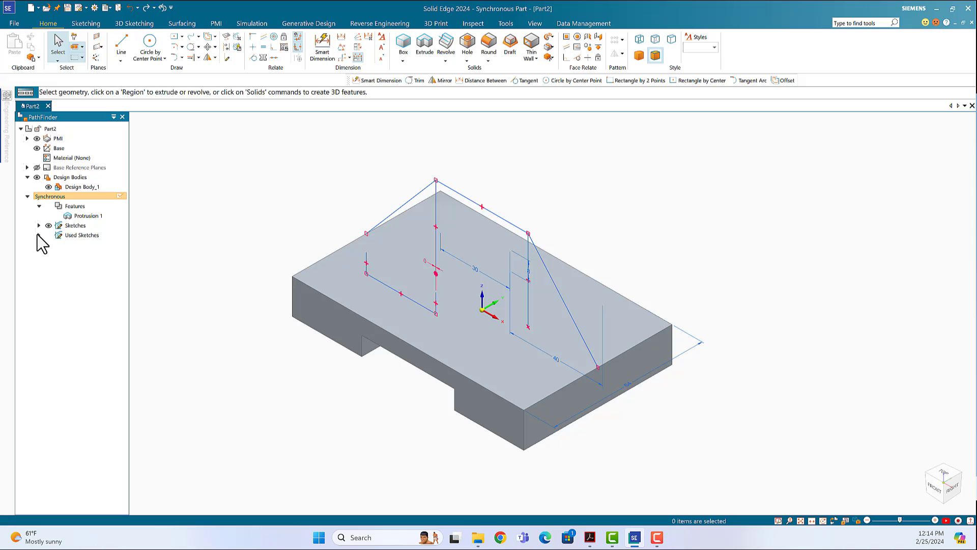
Restore the base extrusion's Sketch 2 from the used sketches.
{"action": "left_click", "coordinate": [79, 235]}
{"action": "left_click", "coordinate": [35, 235]}
{"action": "left_click", "coordinate": [40, 235]}
{"action": "left_click", "coordinate": [40, 235]}
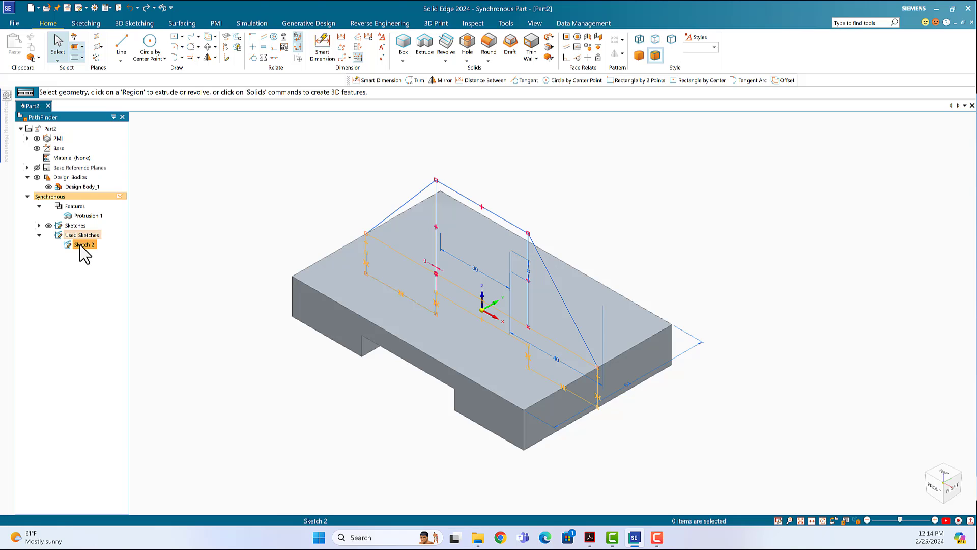
{"action": "left_click", "coordinate": [81, 246]}
{"action": "right_click", "coordinate": [80, 246]}
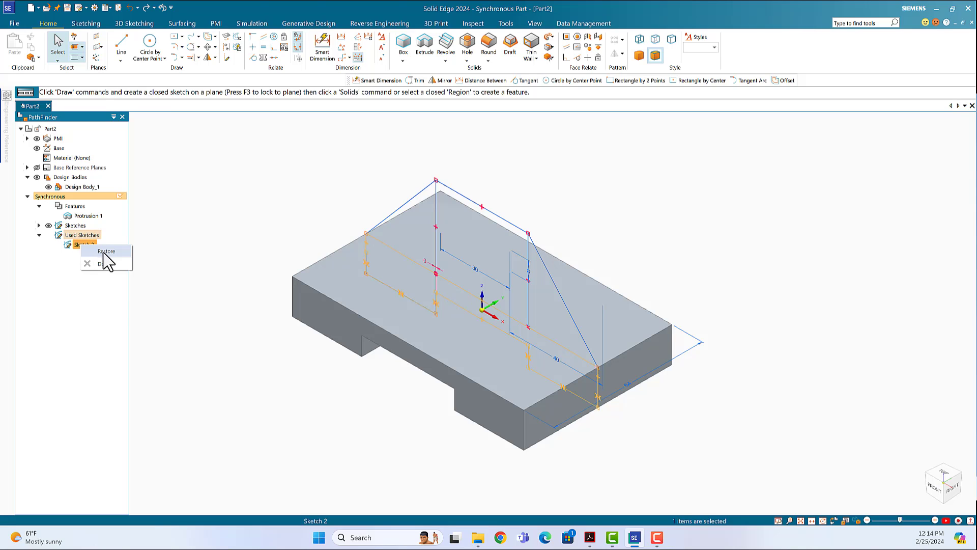
{"action": "left_click", "coordinate": [104, 252]}
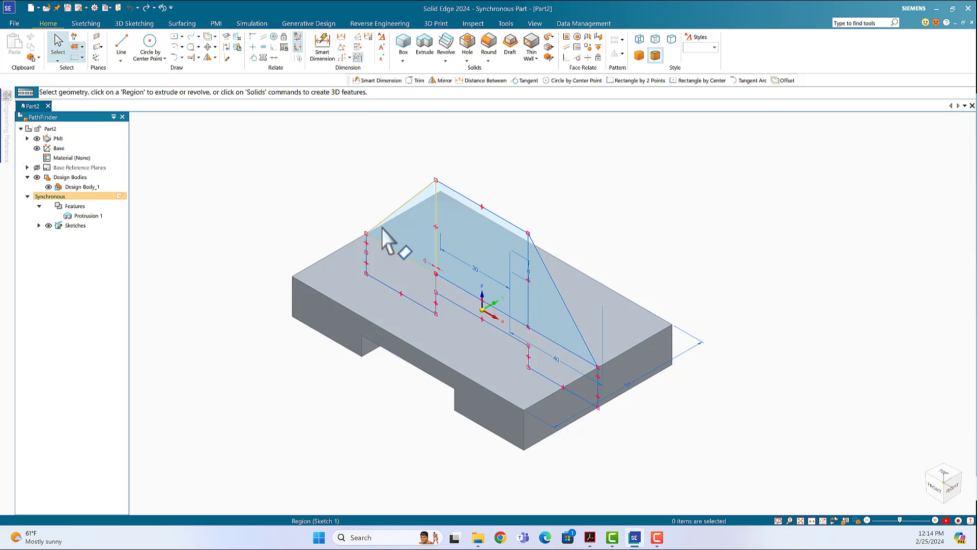
Extrude both triangular side regions symmetrically to 10 mm total thickness and restore their sketch from the used sketches.
{"action": "left_click", "coordinate": [550, 310]}
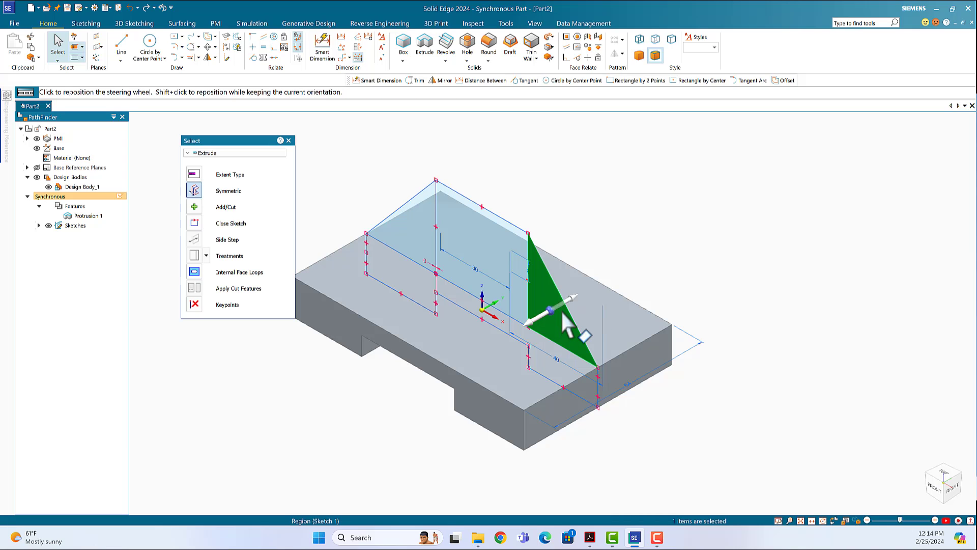
{"action": "left_click", "coordinate": [404, 234]}
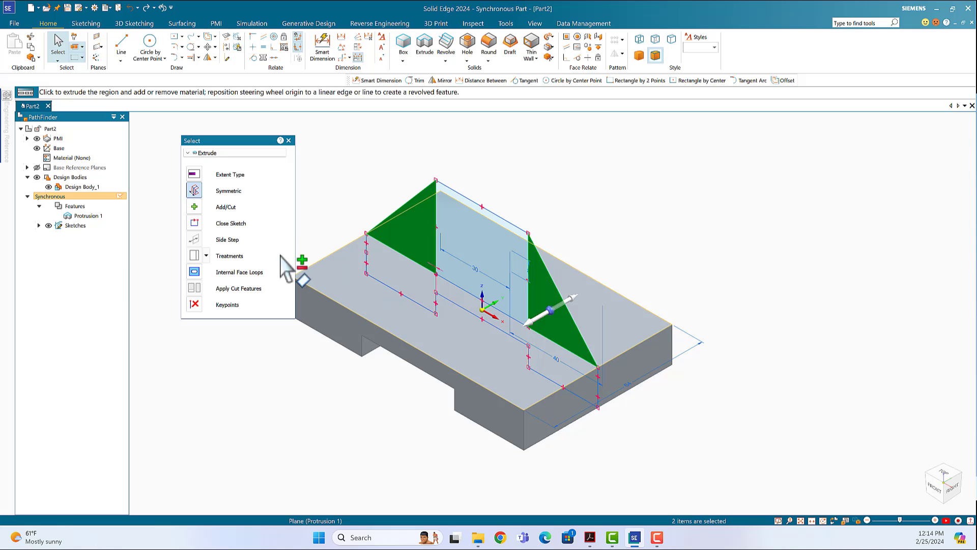
{"action": "left_click", "coordinate": [194, 191]}
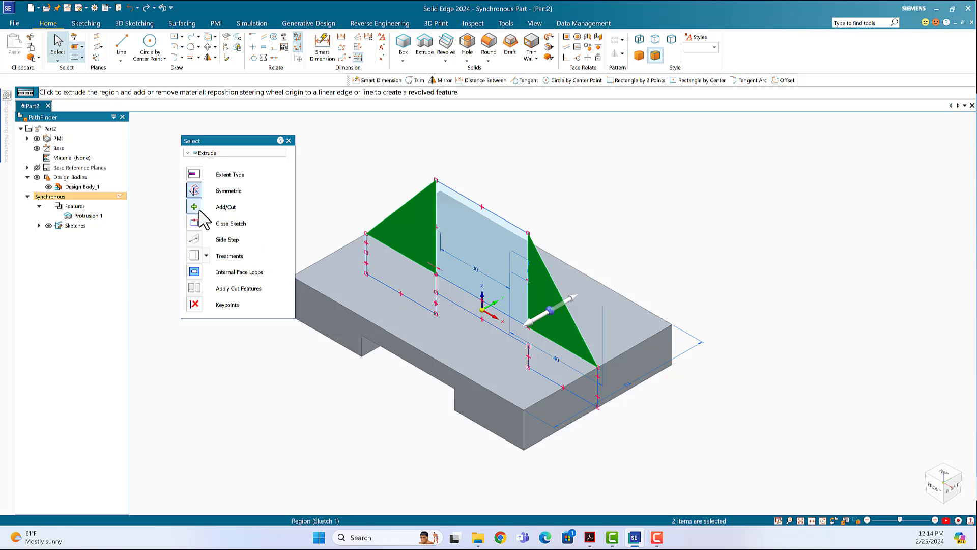
{"action": "left_click", "coordinate": [529, 326]}
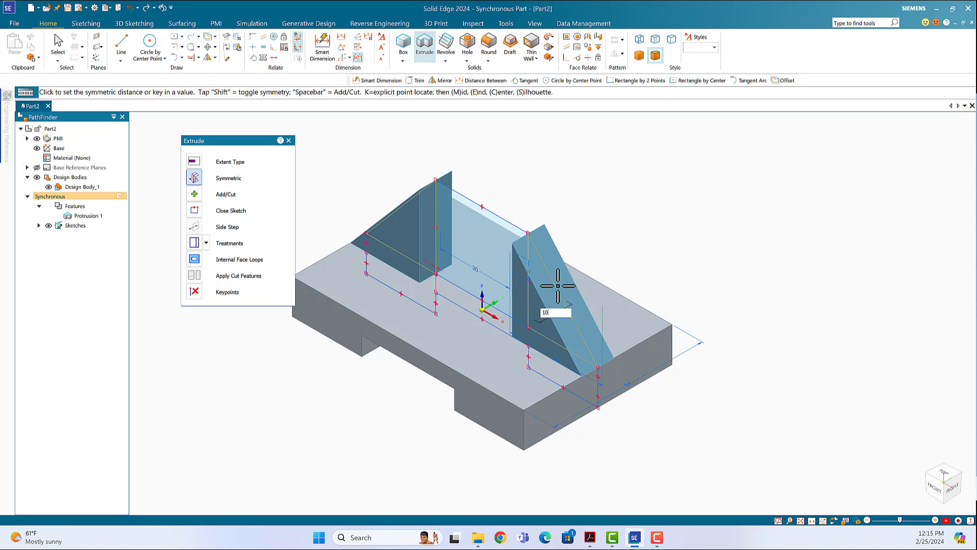
{"action": "key", "text": "Return"}
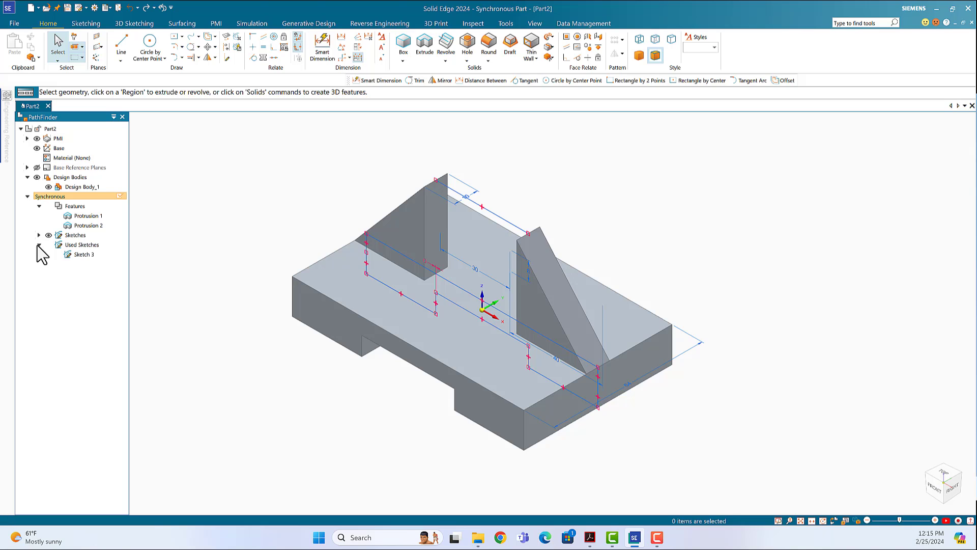
{"action": "left_click", "coordinate": [83, 256]}
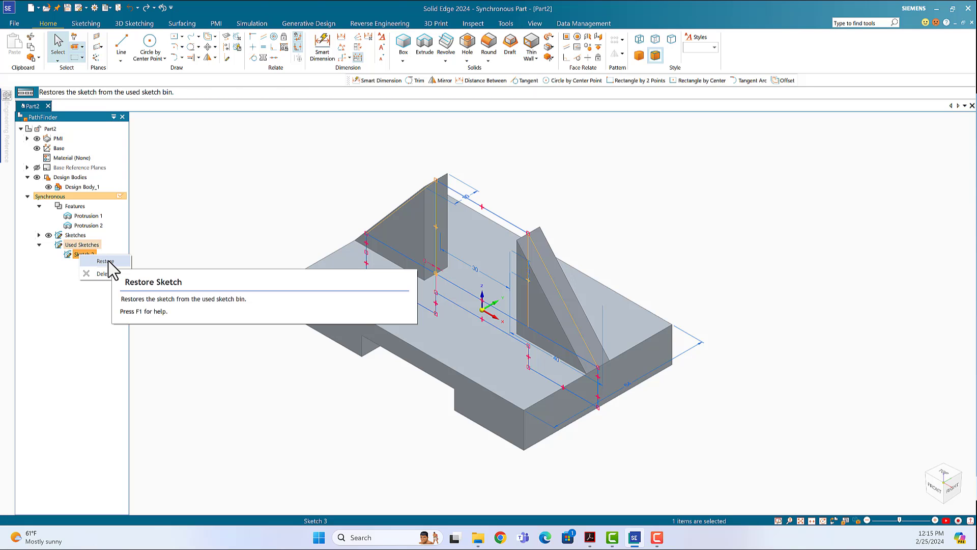
{"action": "left_click", "coordinate": [107, 261]}
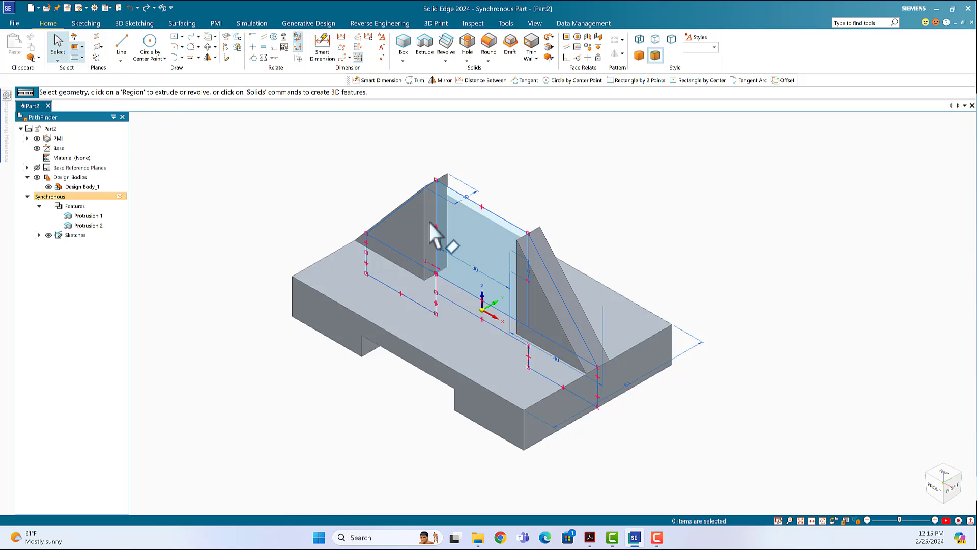
{"action": "left_click", "coordinate": [456, 232]}
{"action": "key", "text": "Escape"}
{"action": "left_click", "coordinate": [454, 232]}
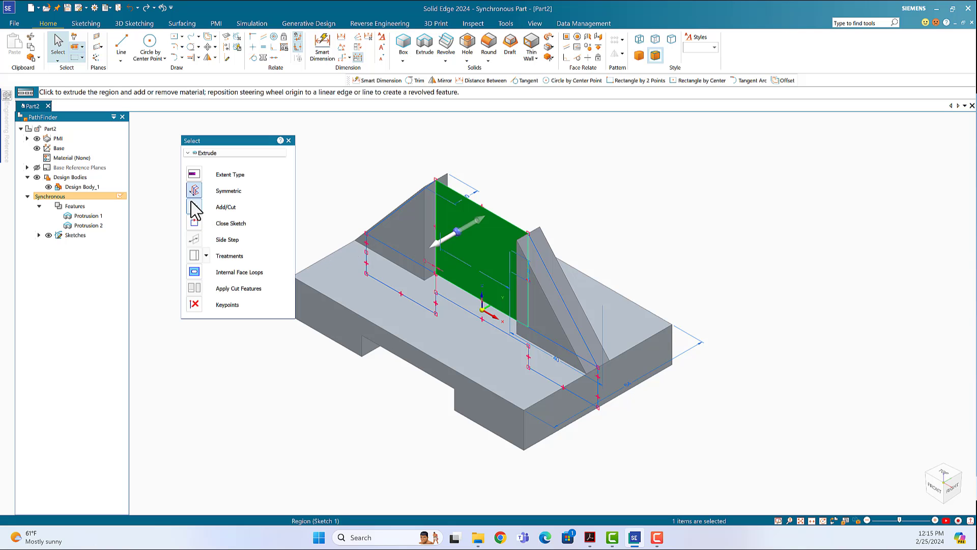
{"action": "left_click", "coordinate": [194, 191]}
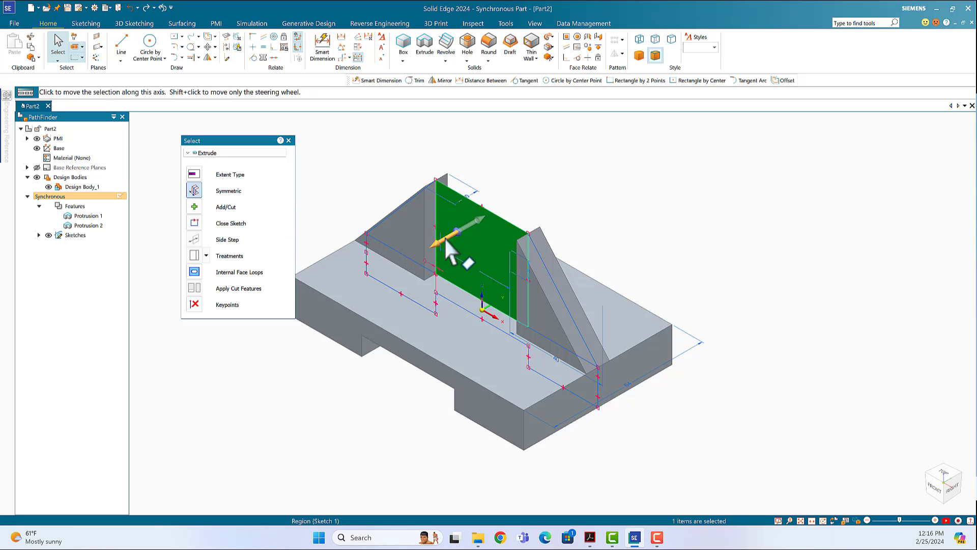
{"action": "key", "text": "Escape"}
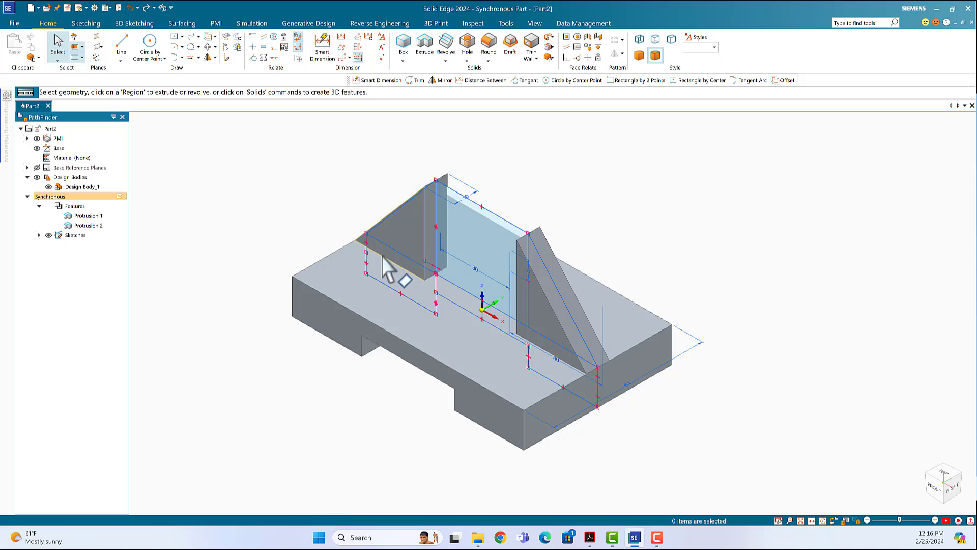
Extrude the rectangular region between the two ribs symmetrically to a total depth of 40 mm.
{"action": "left_click", "coordinate": [457, 238]}
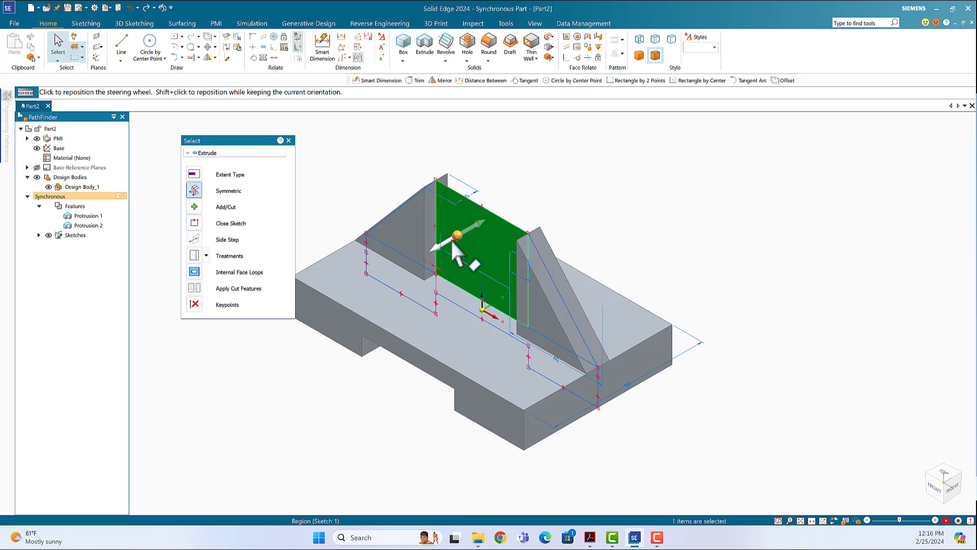
{"action": "left_click", "coordinate": [448, 239]}
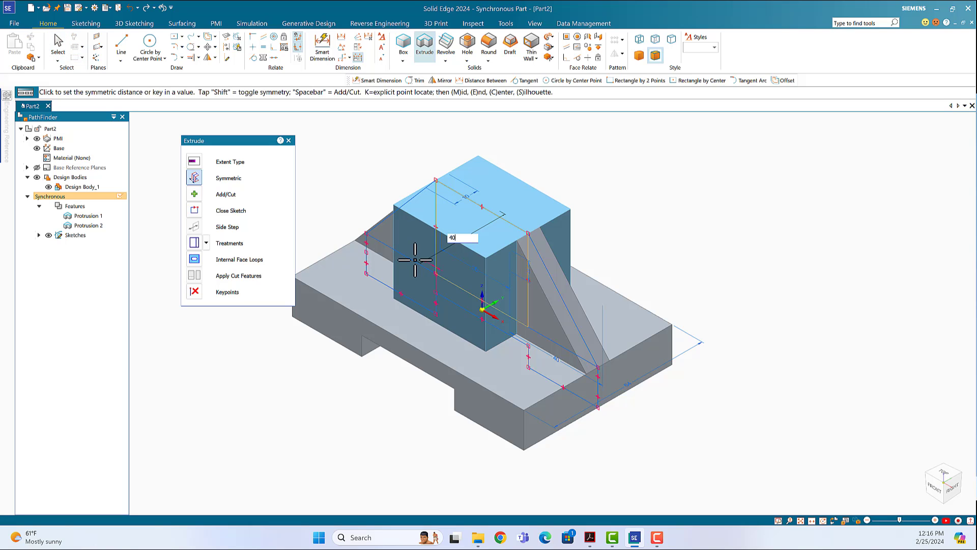
{"action": "key", "text": "Return"}
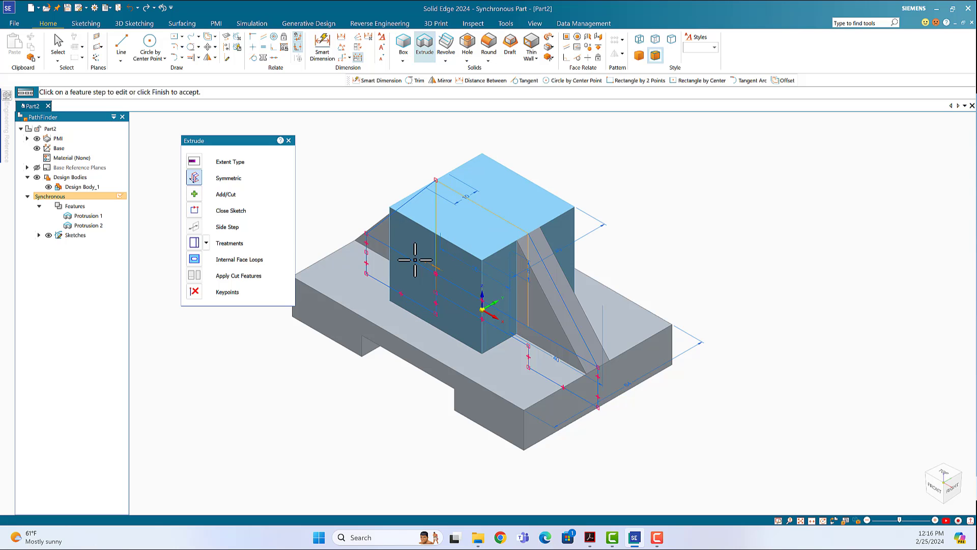
{"action": "key", "text": "Escape"}
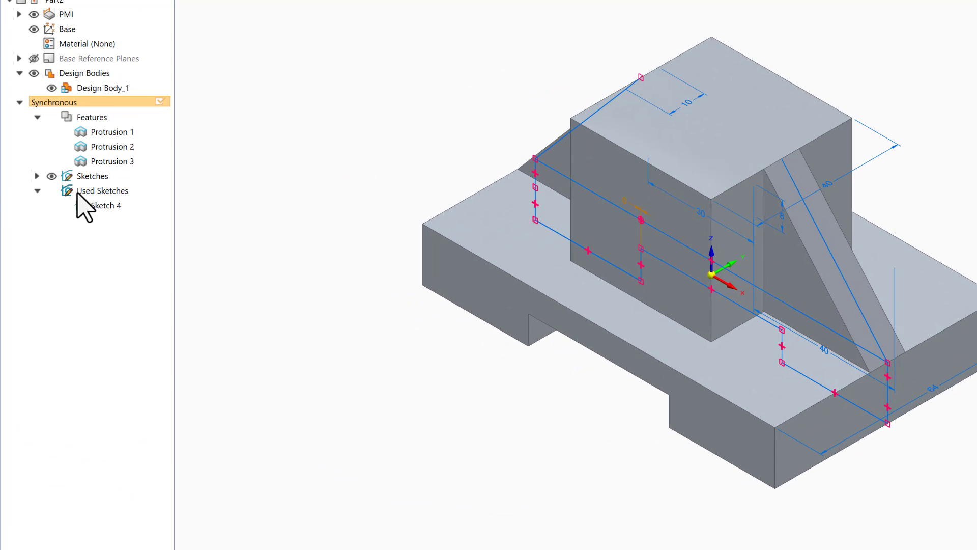
Restore the central block's Sketch 4 from the used sketches.
{"action": "left_click", "coordinate": [105, 206]}
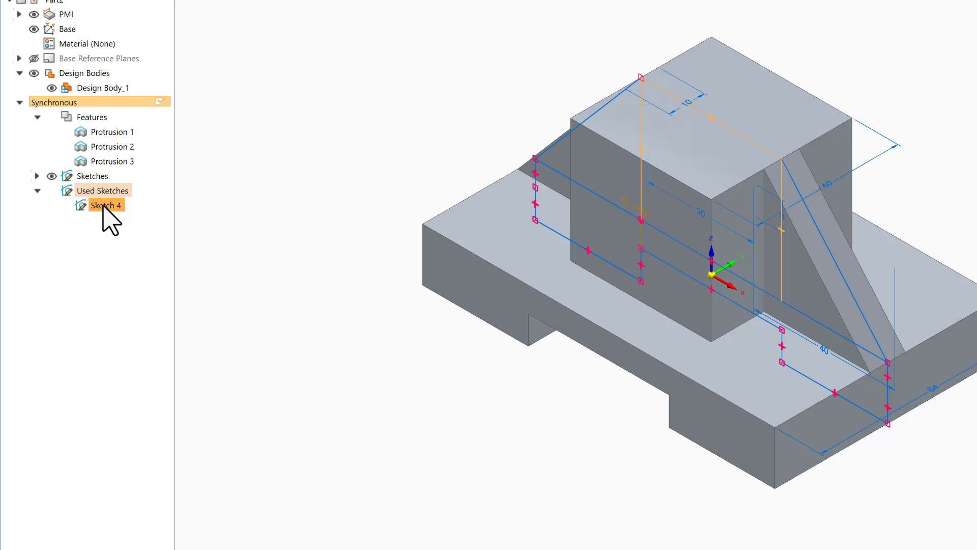
{"action": "right_click", "coordinate": [103, 207]}
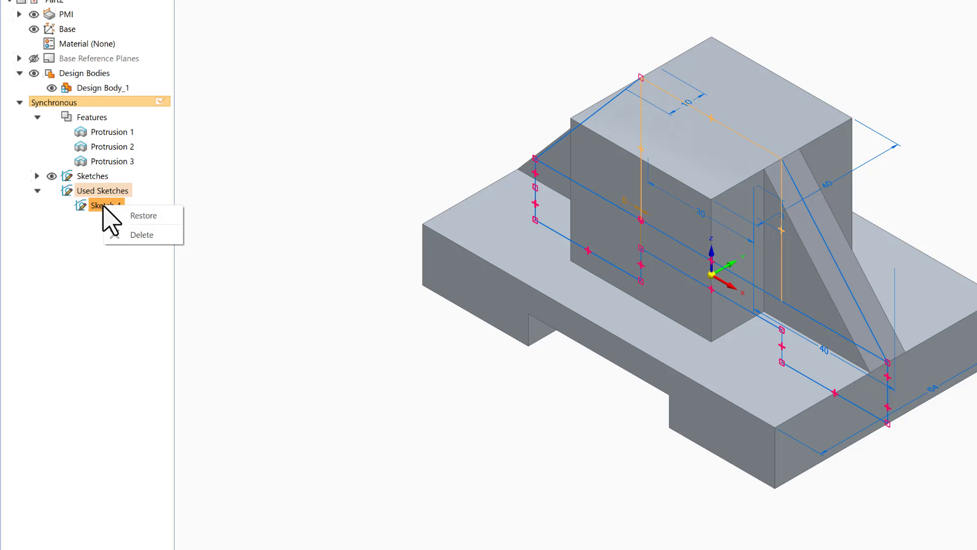
{"action": "left_click", "coordinate": [143, 215]}
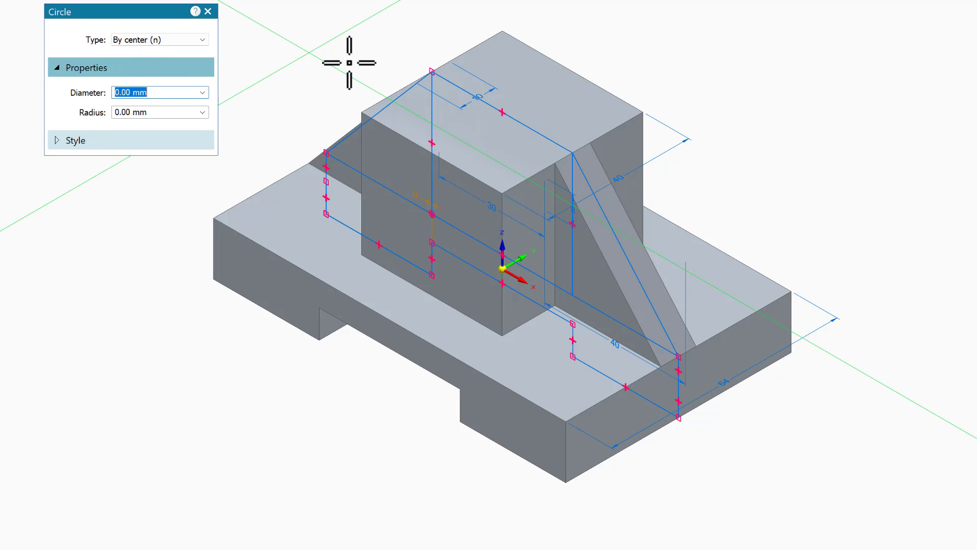
Draw a 20 mm diameter circle centred on the central block's top face.
{"action": "left_click", "coordinate": [480, 119]}
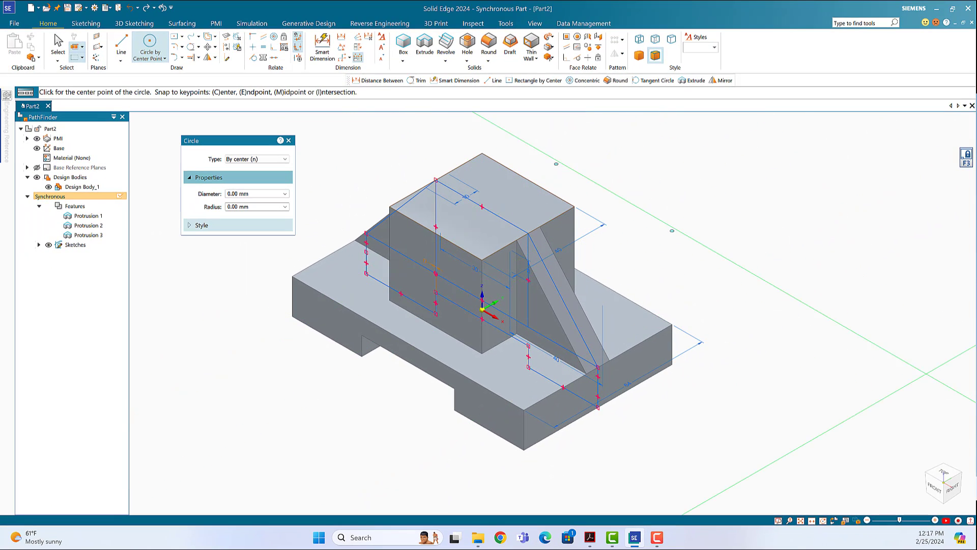
{"action": "left_click", "coordinate": [942, 471]}
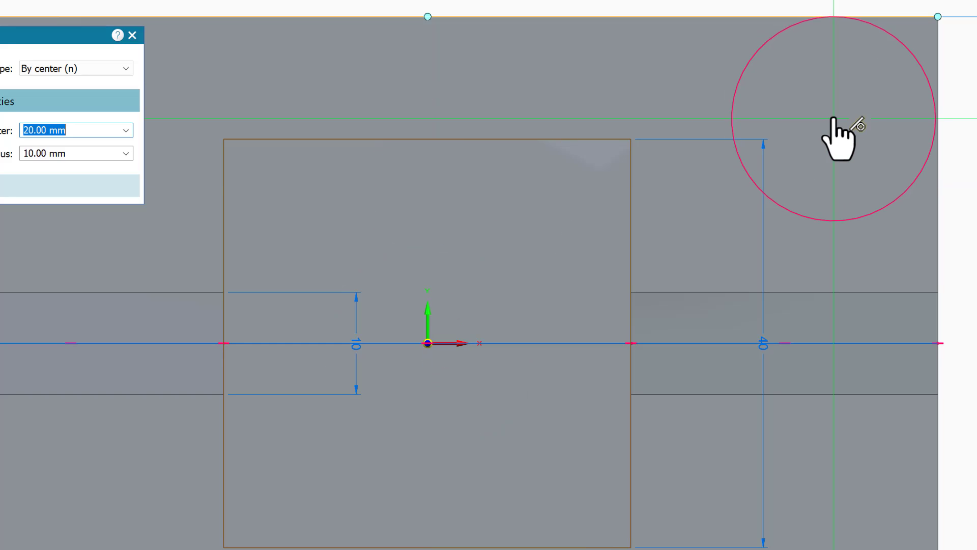
{"action": "left_click", "coordinate": [428, 343]}
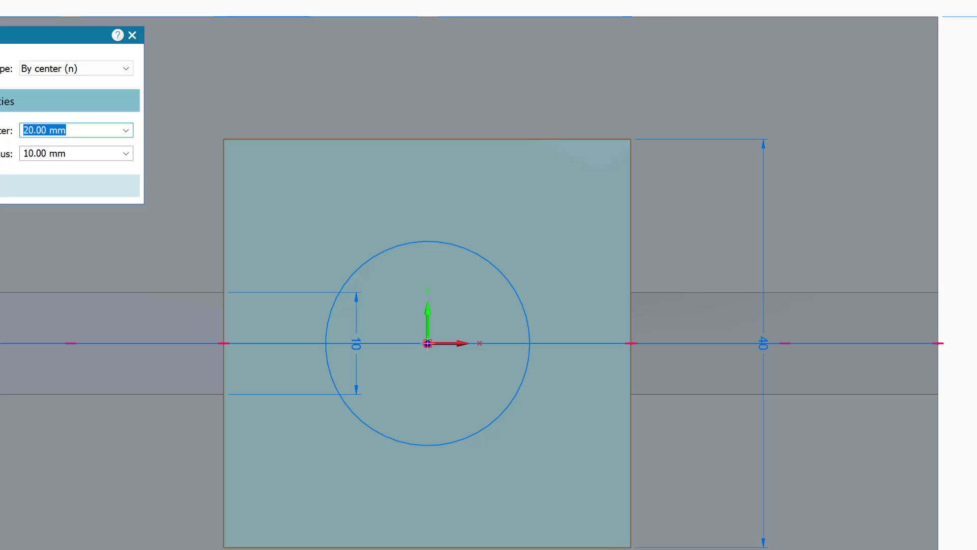
{"action": "key", "text": "ctrl+i"}
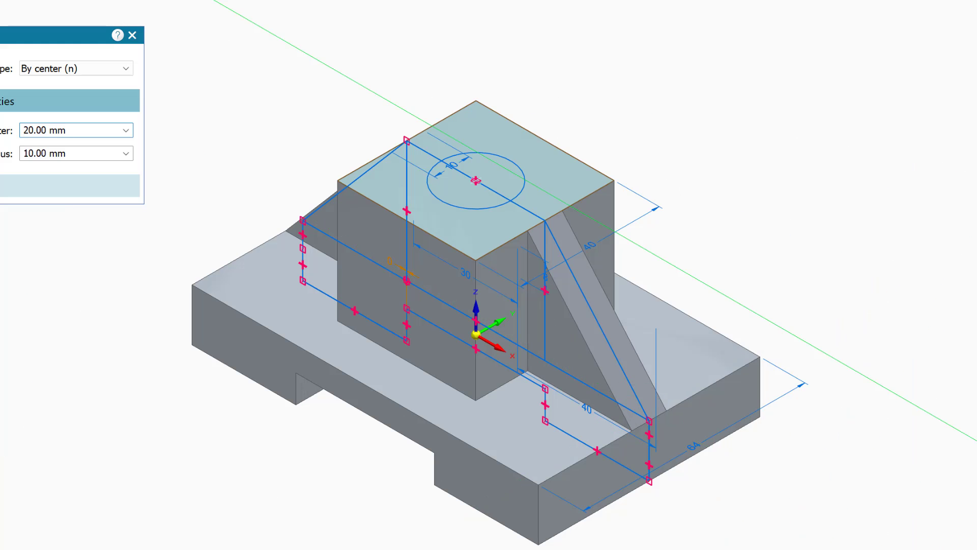
{"action": "key", "text": "Escape"}
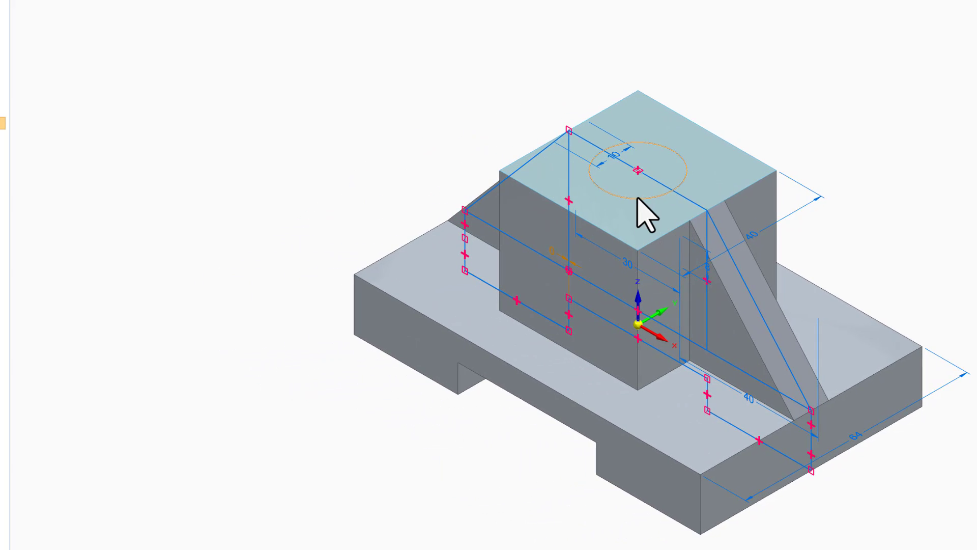
Extrude the circular region as a non-symmetric cut downward through the central block and the base.
{"action": "left_click", "coordinate": [638, 198]}
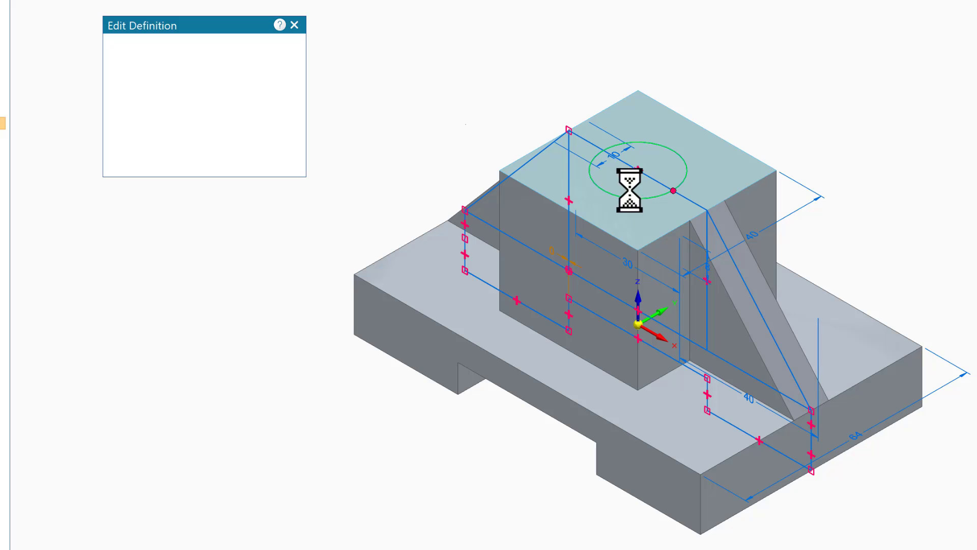
{"action": "left_click", "coordinate": [617, 189]}
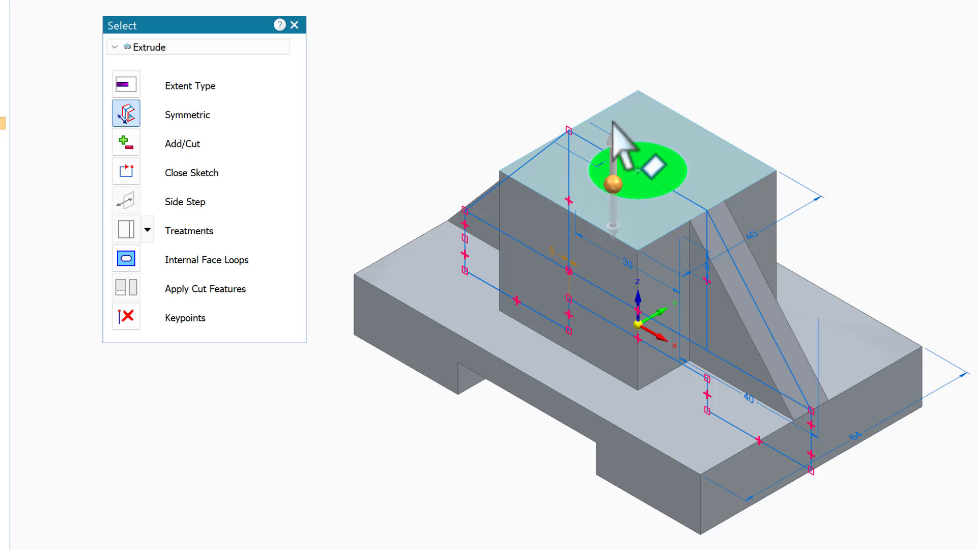
{"action": "left_click", "coordinate": [127, 117]}
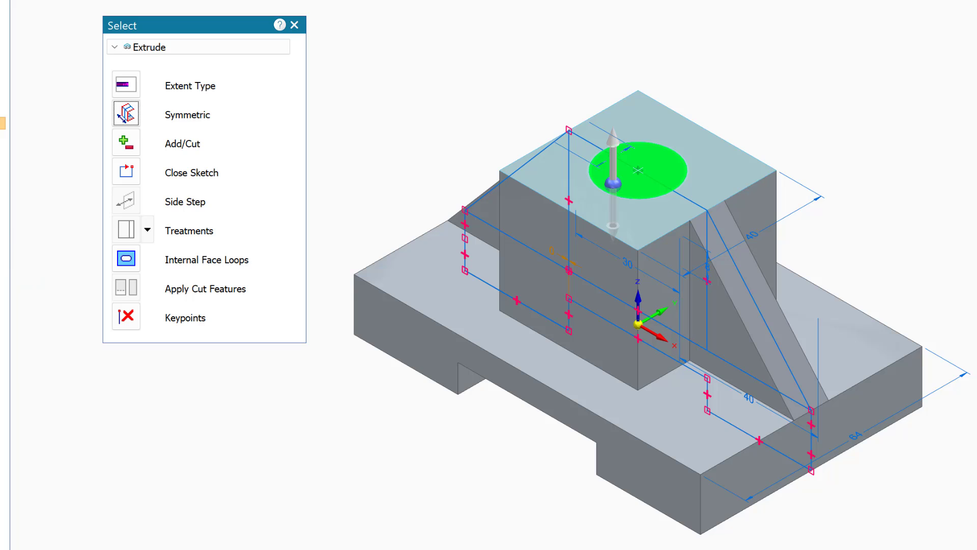
{"action": "left_click", "coordinate": [128, 144]}
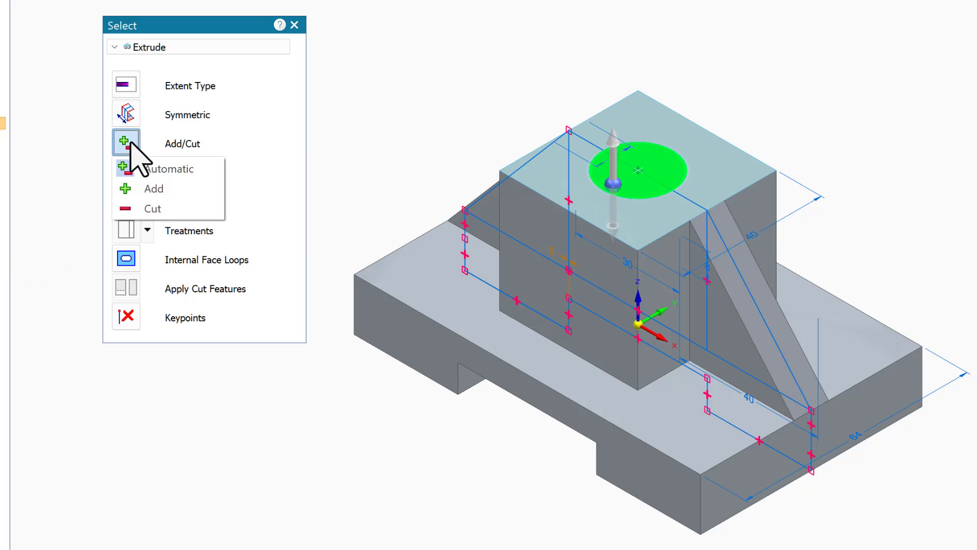
{"action": "left_click", "coordinate": [145, 209]}
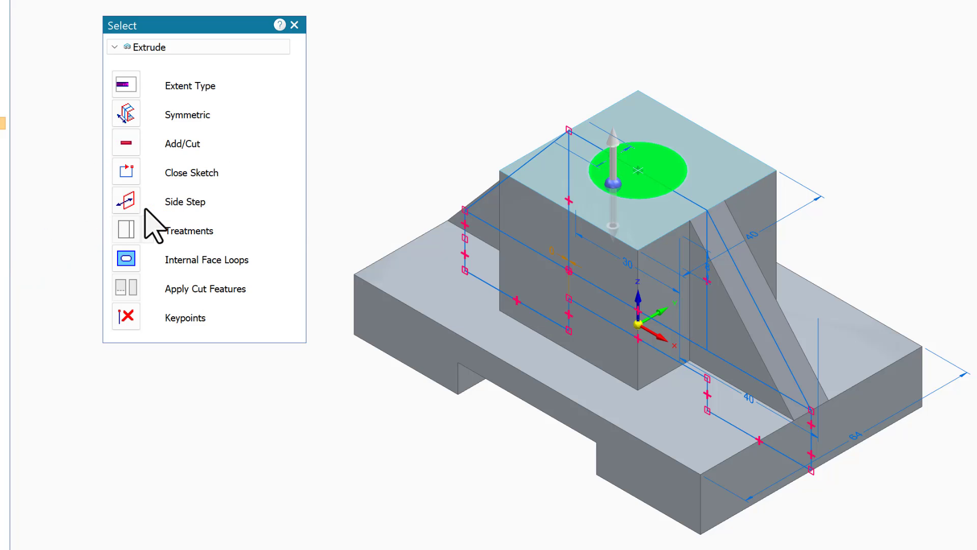
{"action": "left_click", "coordinate": [615, 223]}
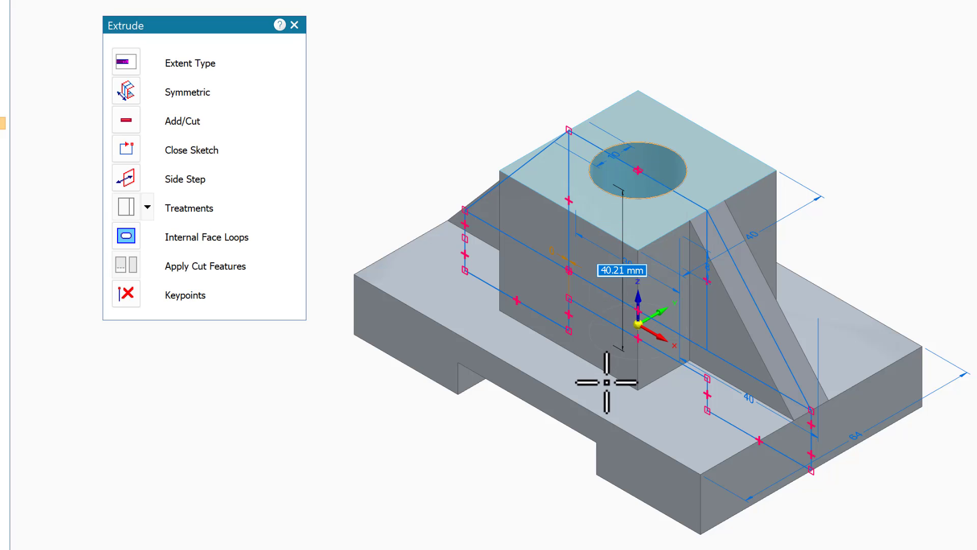
{"action": "left_click", "coordinate": [591, 536]}
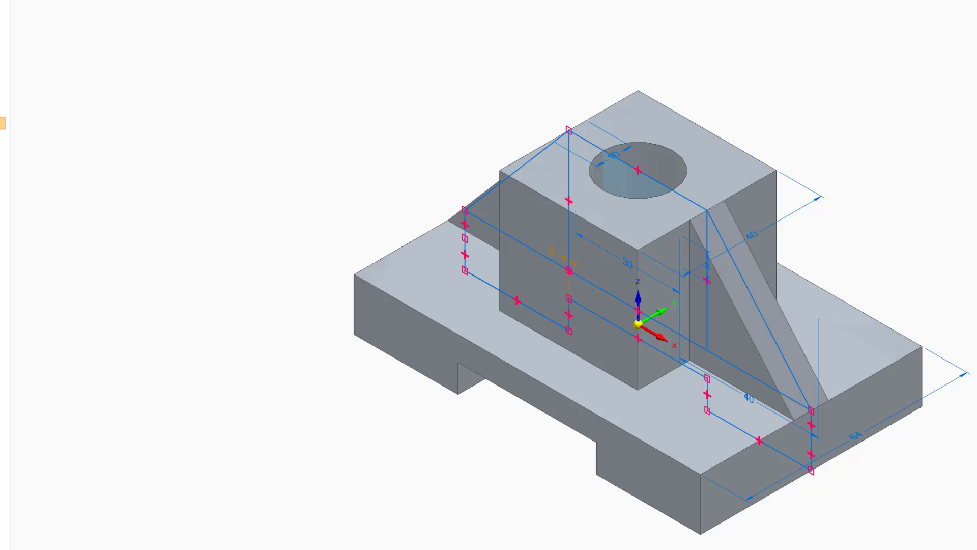
Hide the sketches, the PMI dimensions and the base coordinate system to leave the solid bracket uncluttered.
{"action": "middle_click_drag", "start_coordinate": [970, 82], "coordinate": [962, 61]}
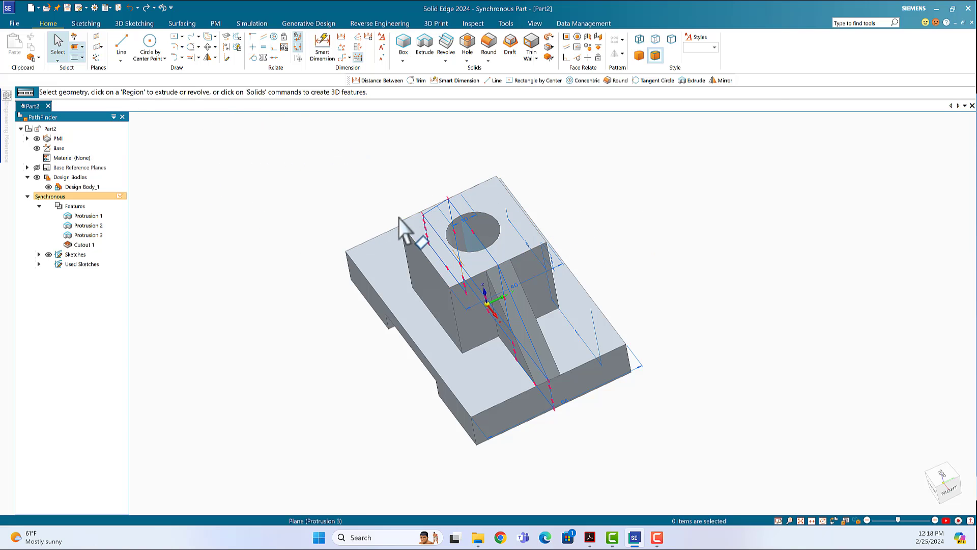
{"action": "middle_click_drag", "start_coordinate": [624, 257], "coordinate": [677, 235]}
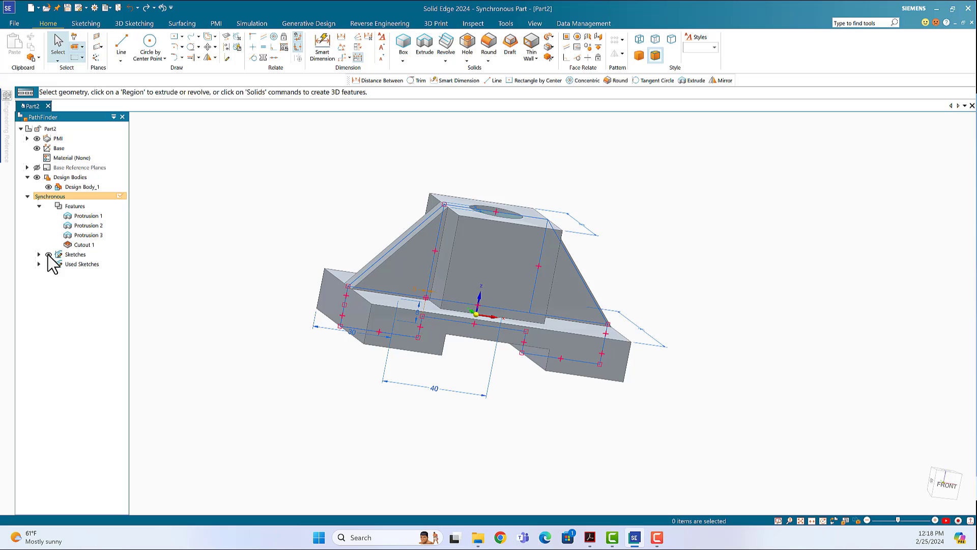
{"action": "left_click", "coordinate": [48, 254]}
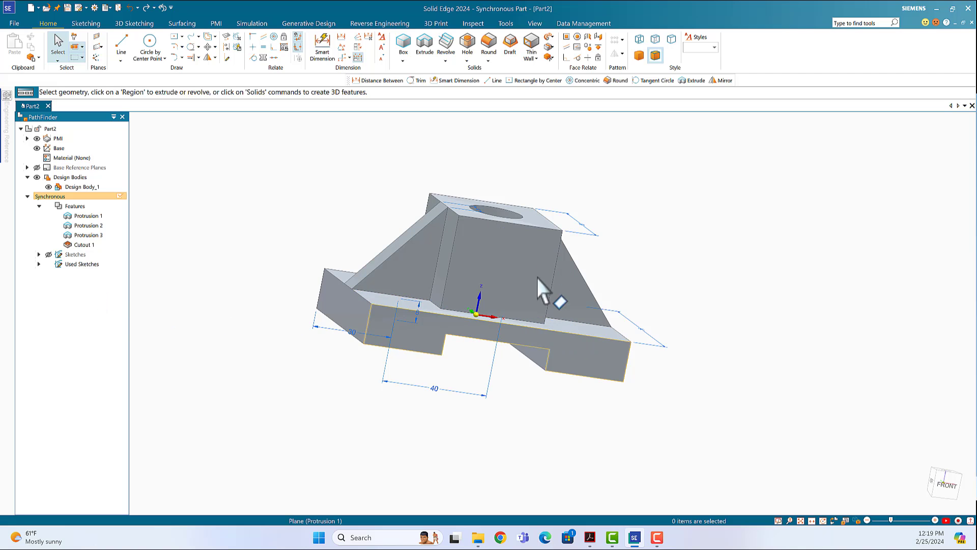
{"action": "mouse_move", "coordinate": [860, 229]}
{"action": "middle_mouse_down"}
{"action": "mouse_move", "coordinate": [888, 203]}
{"action": "mouse_move", "coordinate": [919, 216]}
{"action": "mouse_move", "coordinate": [853, 218]}
{"action": "middle_mouse_up"}
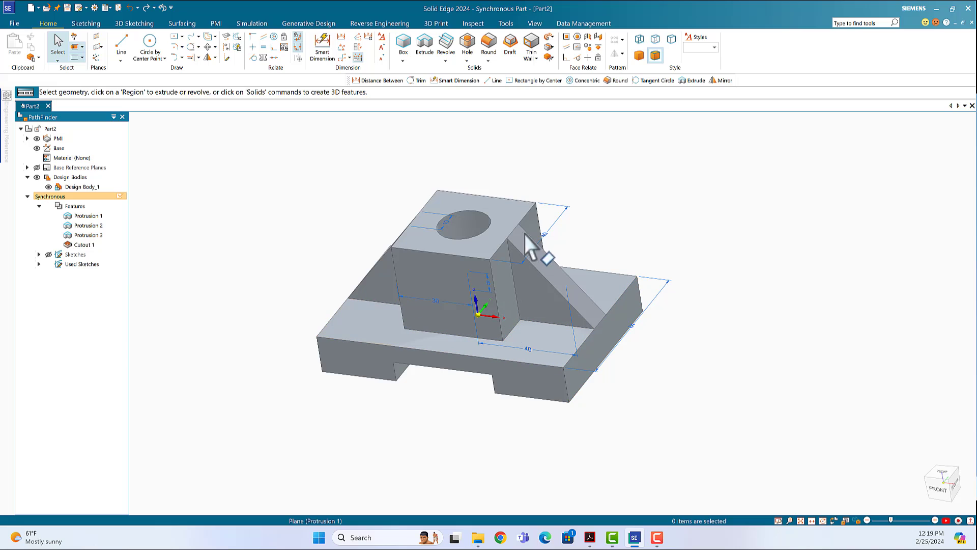
{"action": "left_click", "coordinate": [36, 139]}
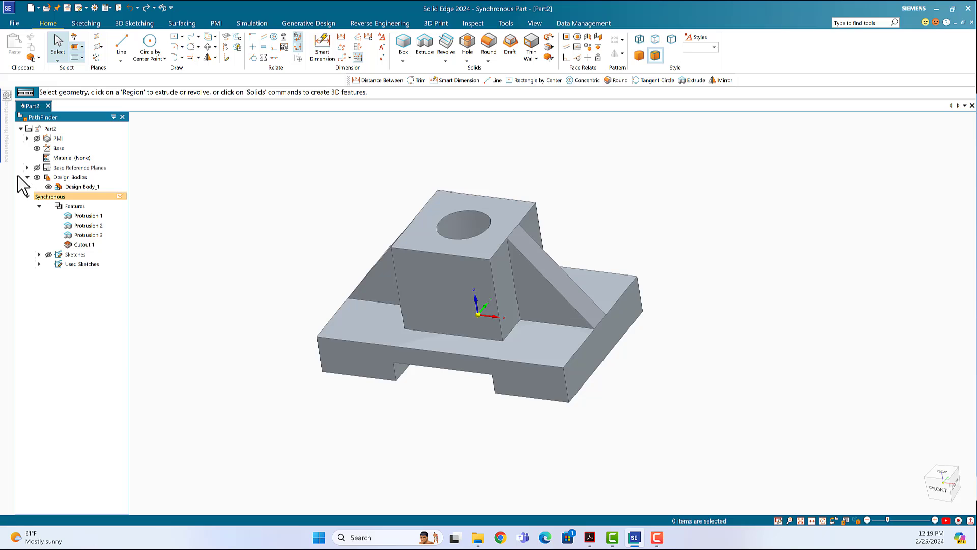
{"action": "left_click", "coordinate": [37, 148]}
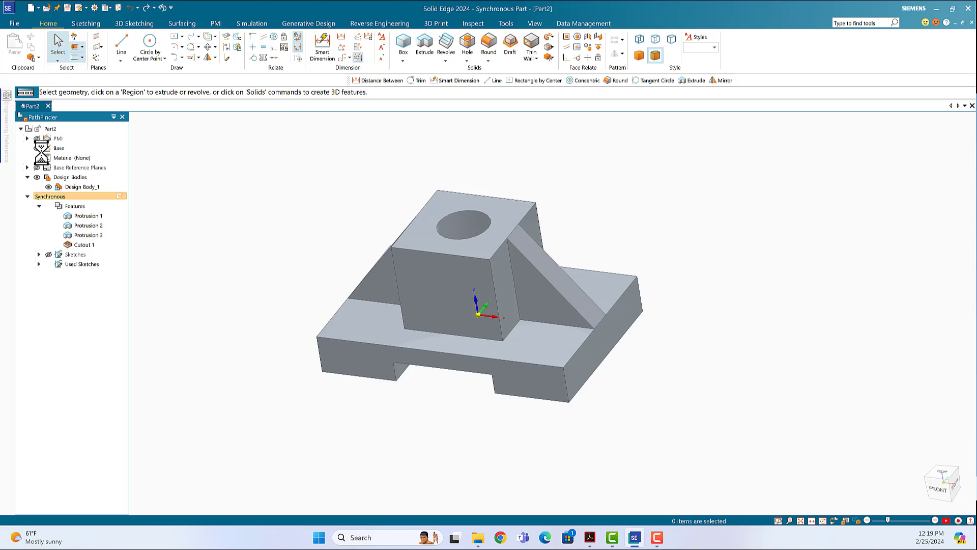